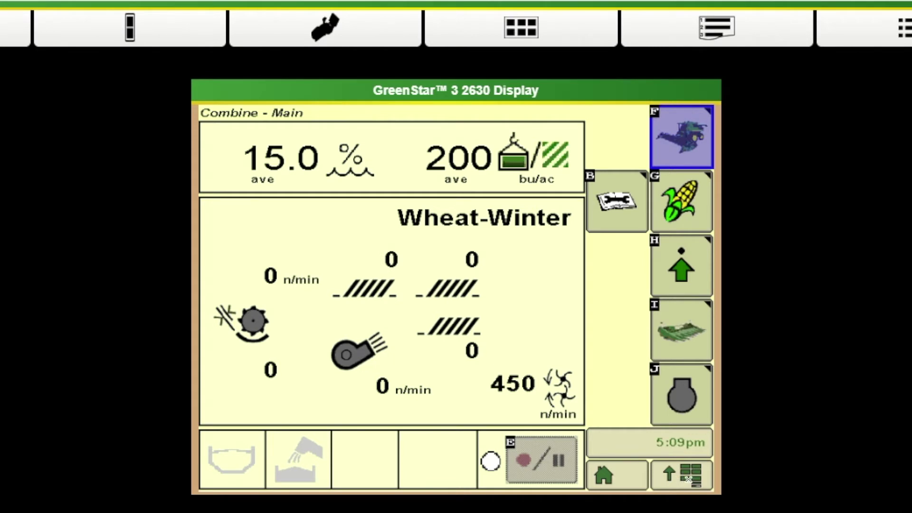
Open the GreenStar application and look through its Resources, Equipment and Document pages.
click(689, 473)
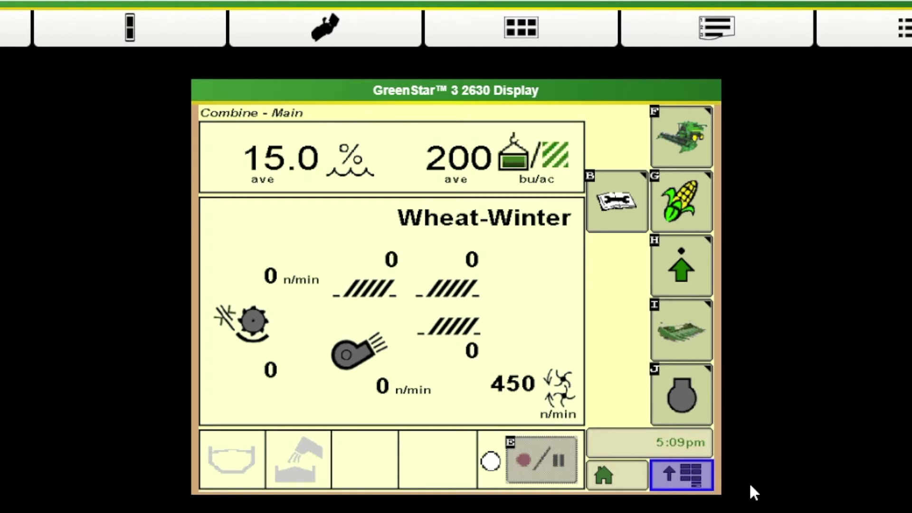
click(696, 473)
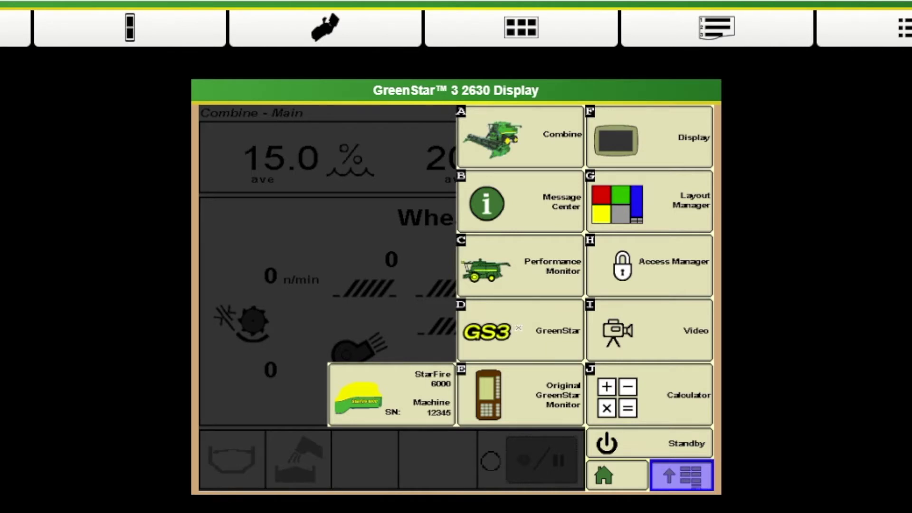
click(518, 327)
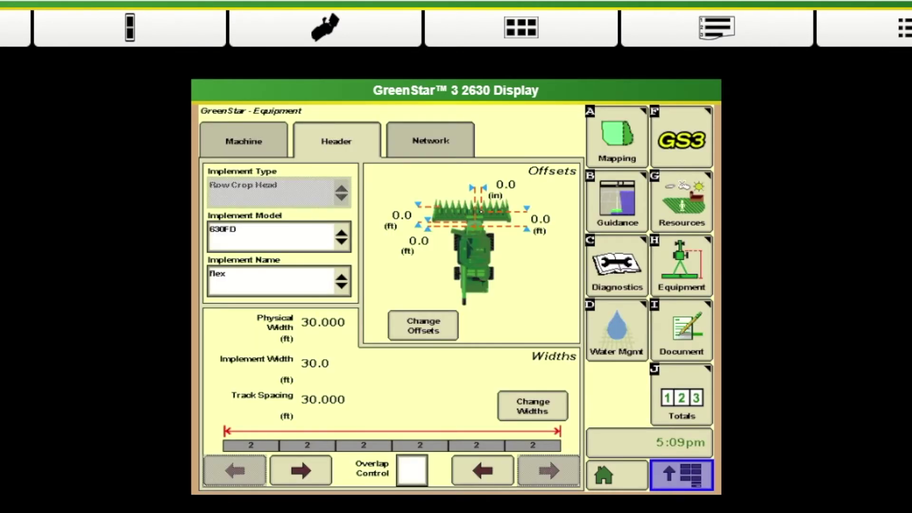
click(679, 185)
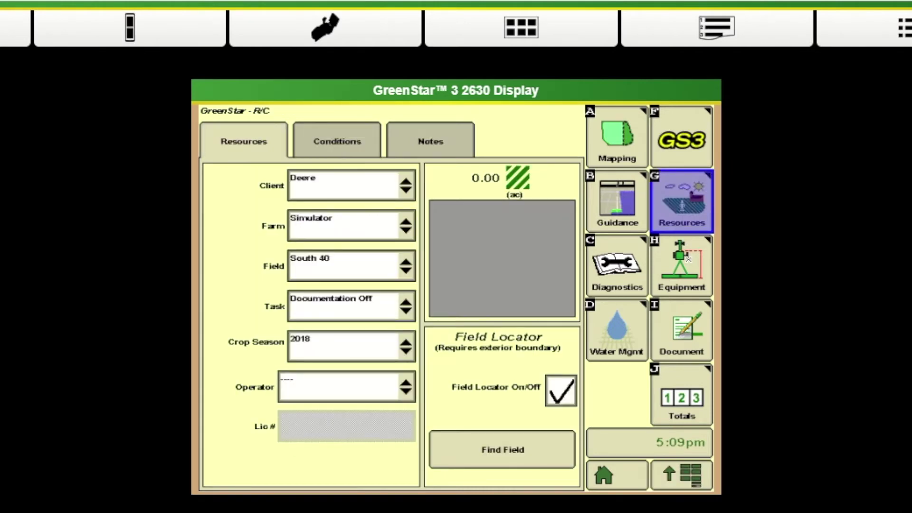
click(688, 259)
click(681, 330)
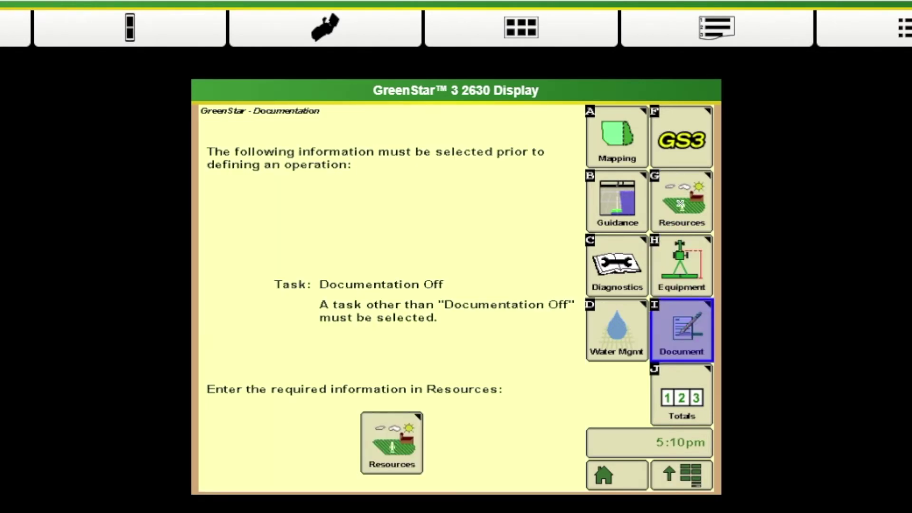
In the GreenStar resources, set the task to Harvest and the crop season to 2020.
click(392, 443)
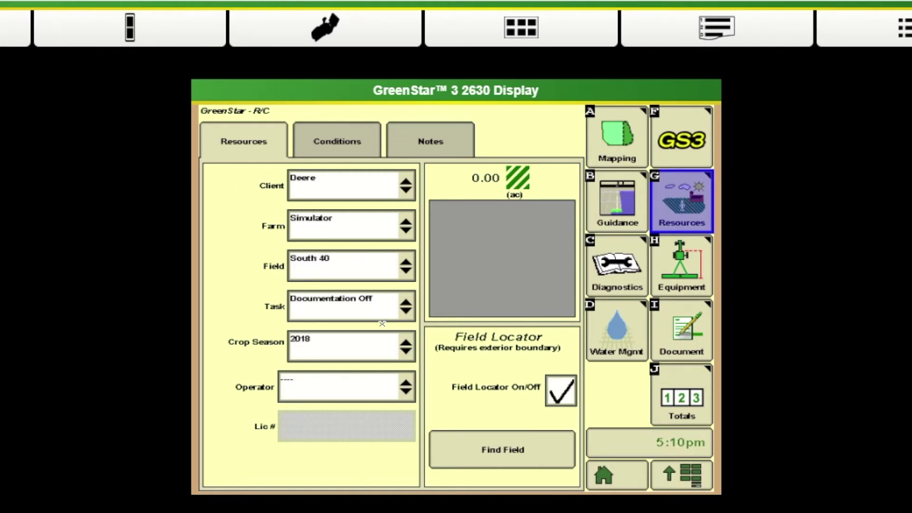
click(405, 307)
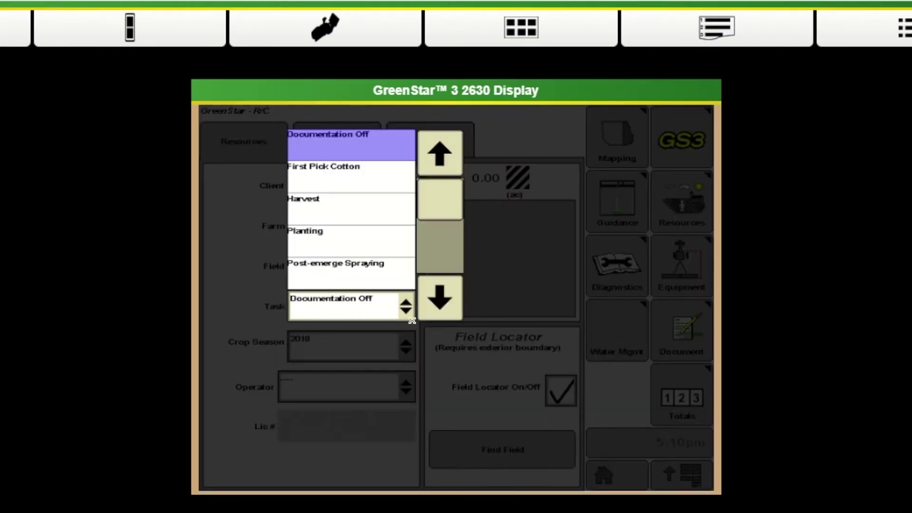
click(342, 207)
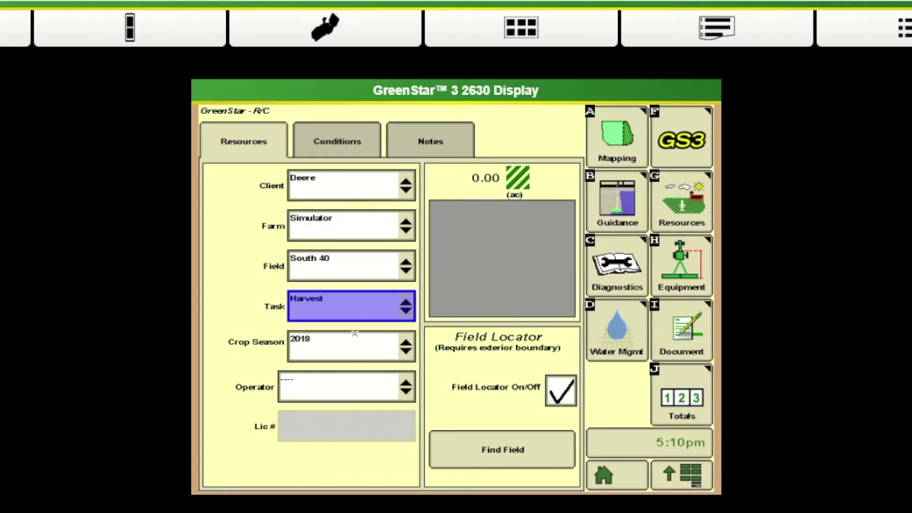
click(405, 350)
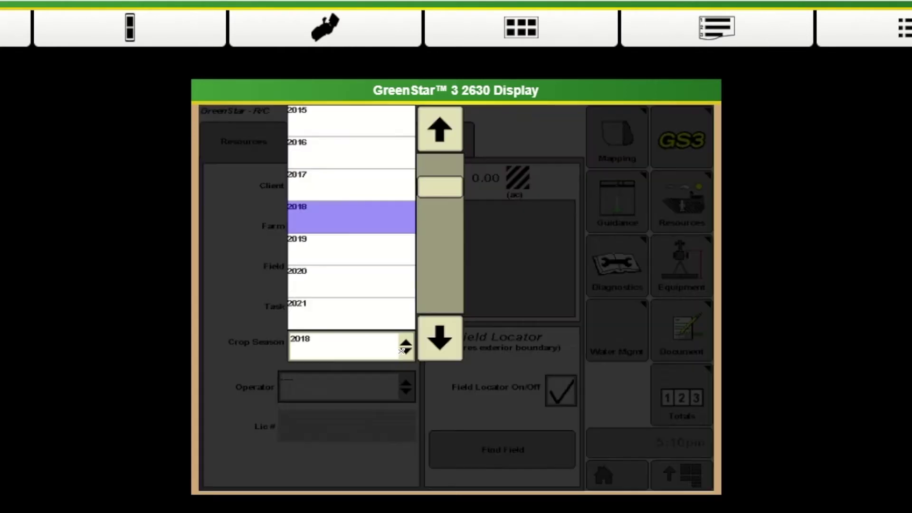
click(335, 280)
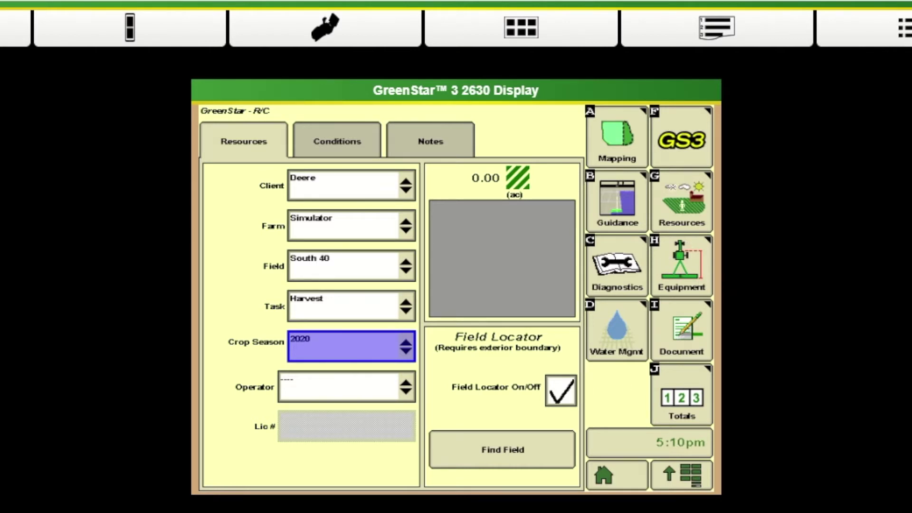
In the equipment setup, choose the stored combine serial number as the machine name.
click(694, 264)
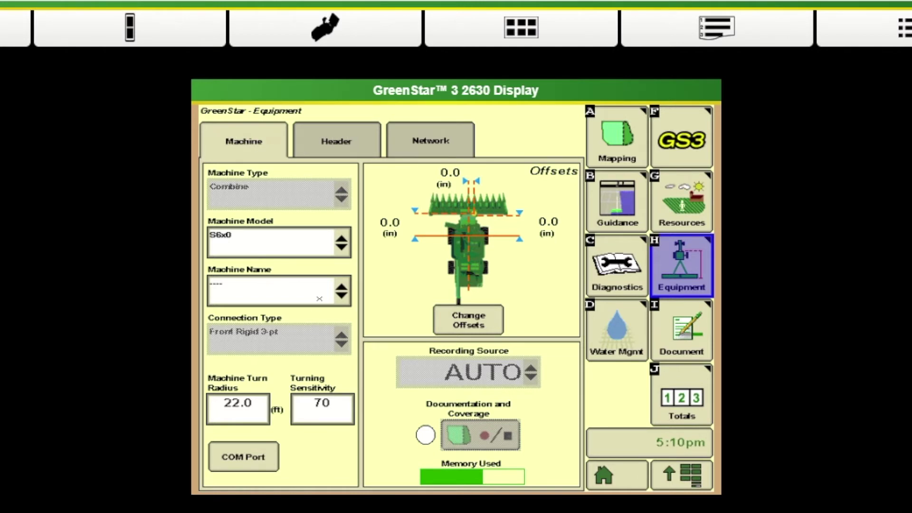
click(287, 279)
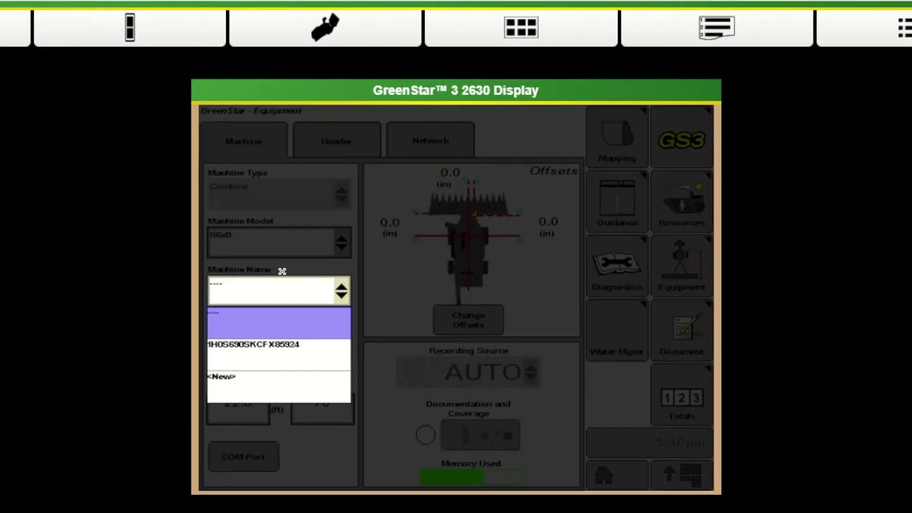
click(275, 352)
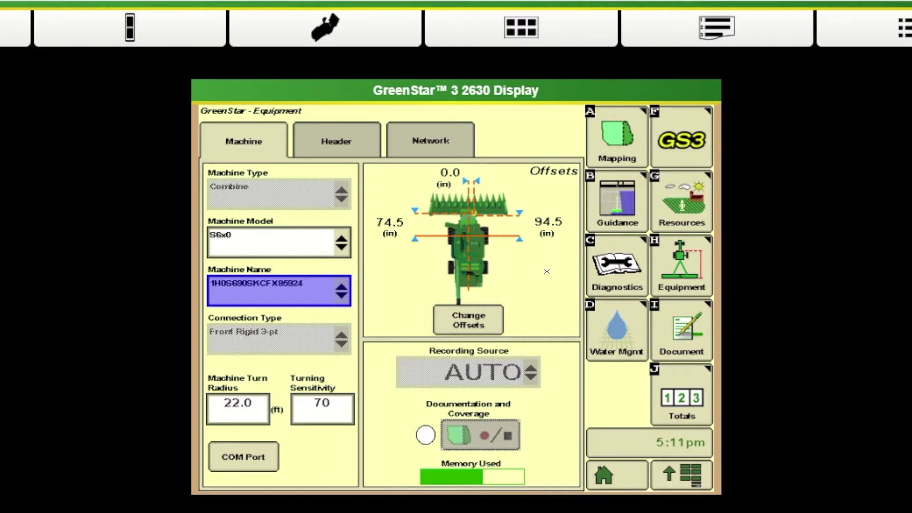
Review the combine's machine offsets and the header's offsets, accepting both without changes.
click(480, 313)
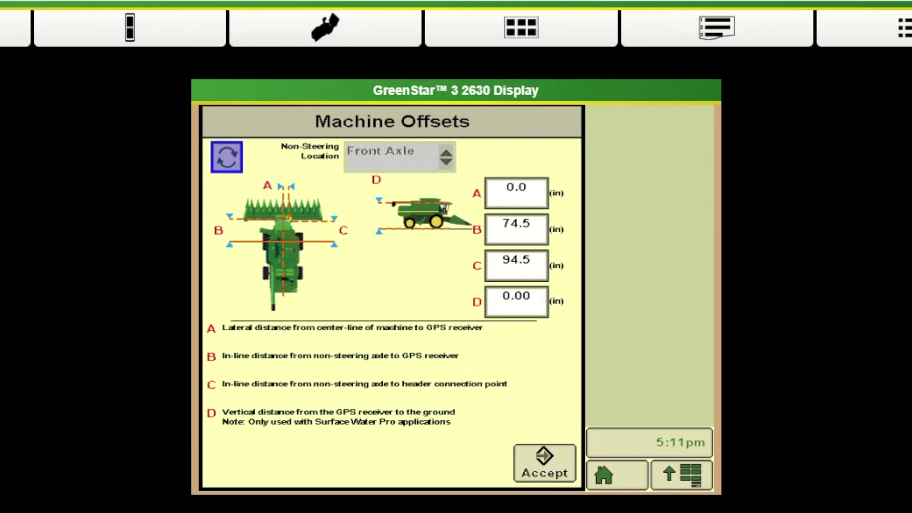
click(559, 458)
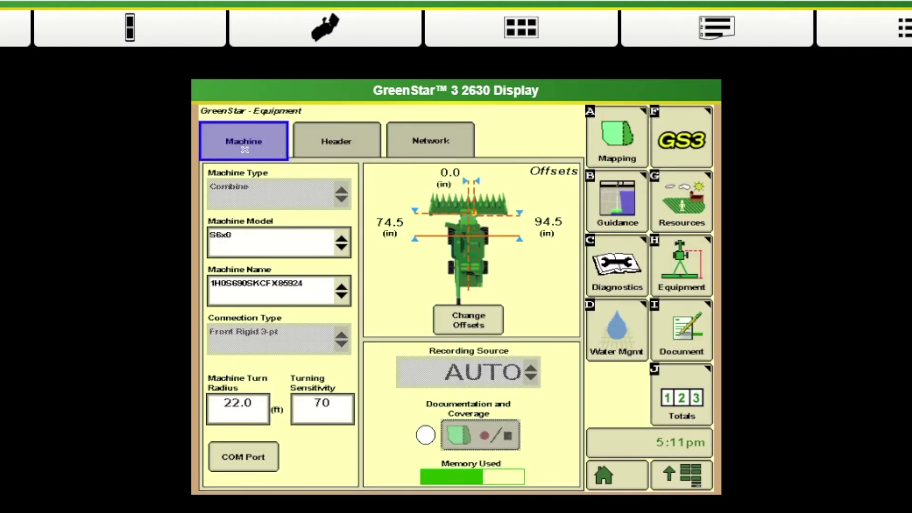
click(335, 143)
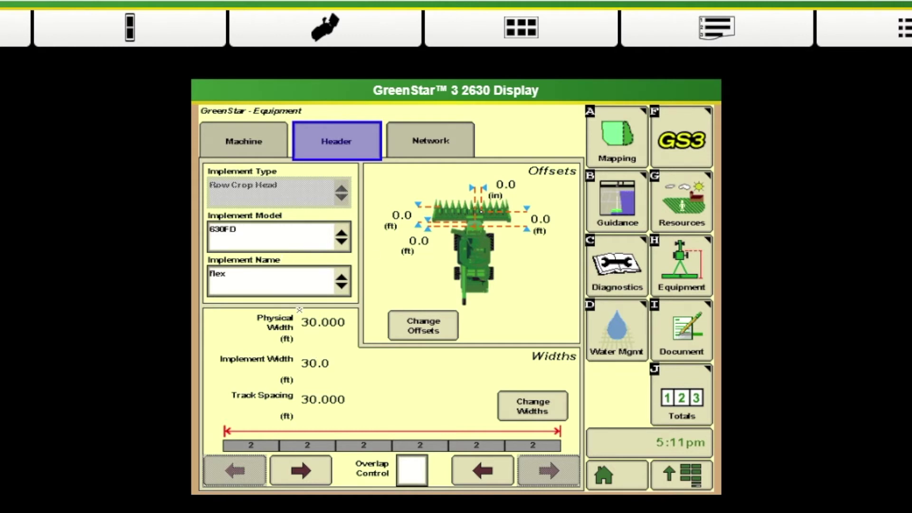
click(429, 330)
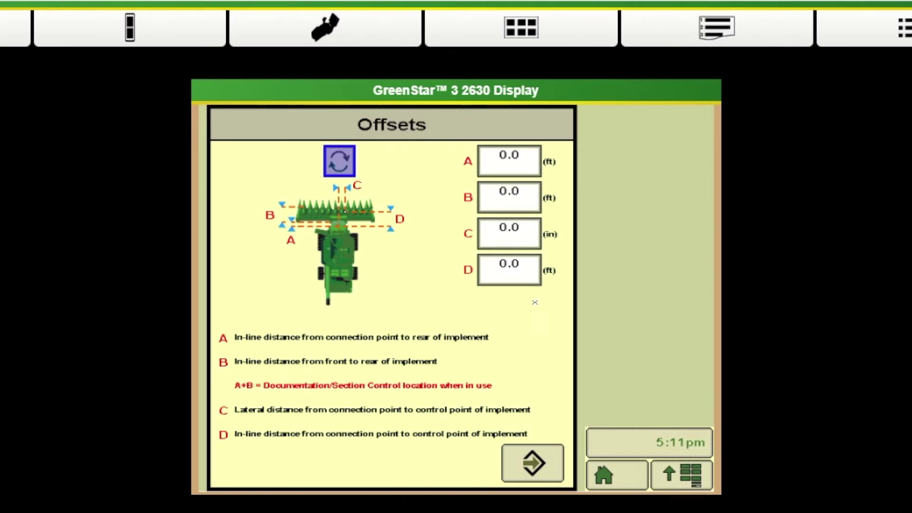
click(527, 471)
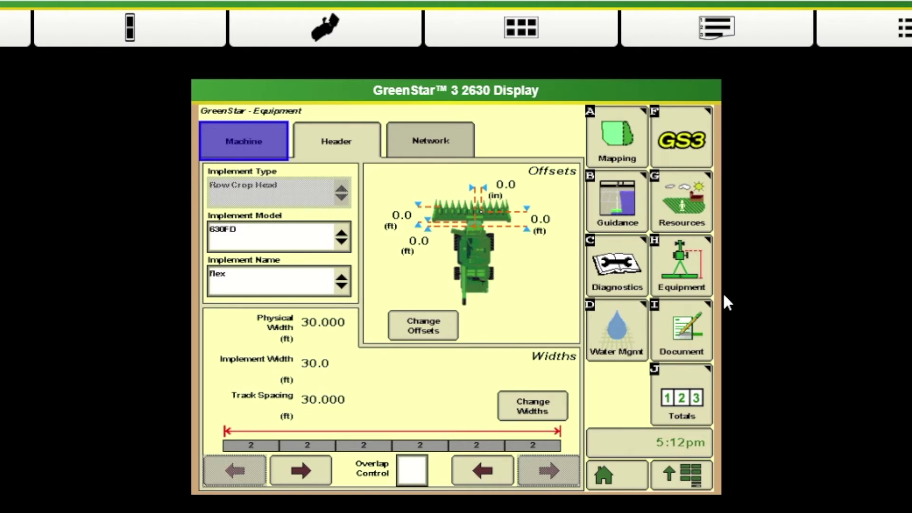
In the documentation's harvest settings, set the crop type to Wheat (Hrd Rd Wtr).
click(686, 333)
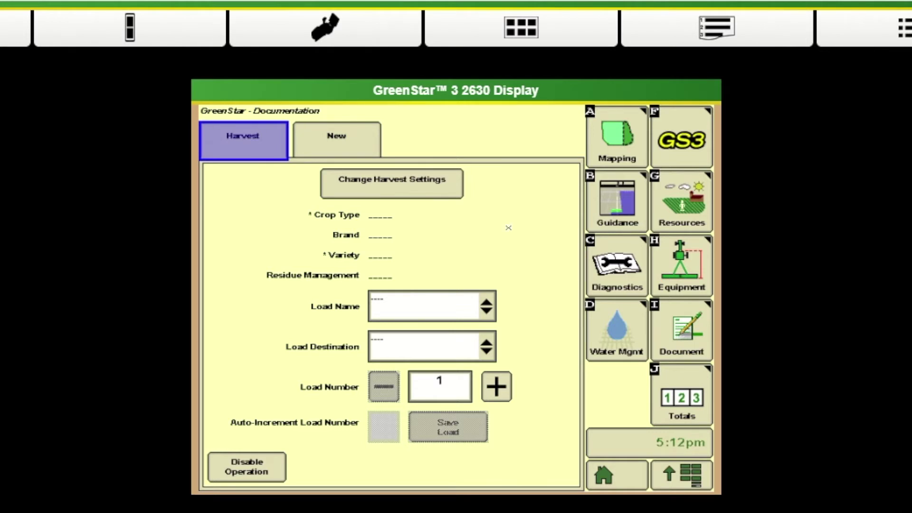
click(416, 183)
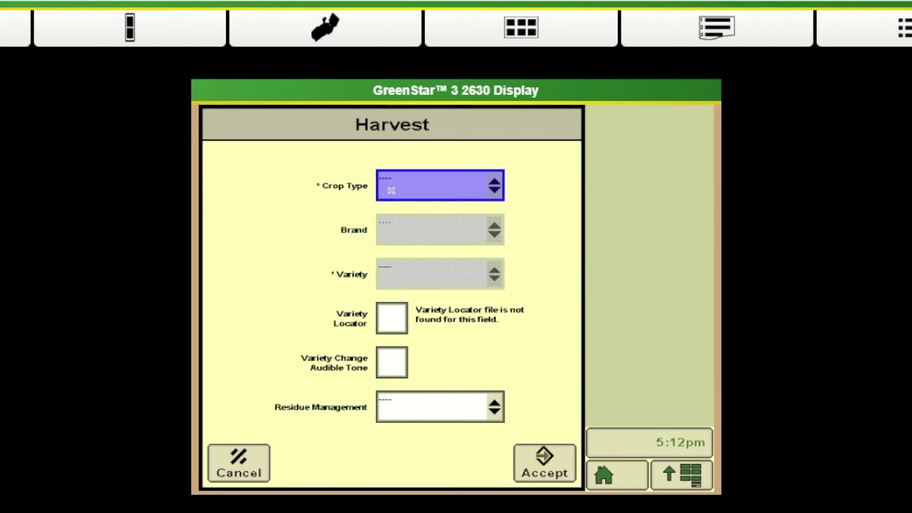
click(494, 187)
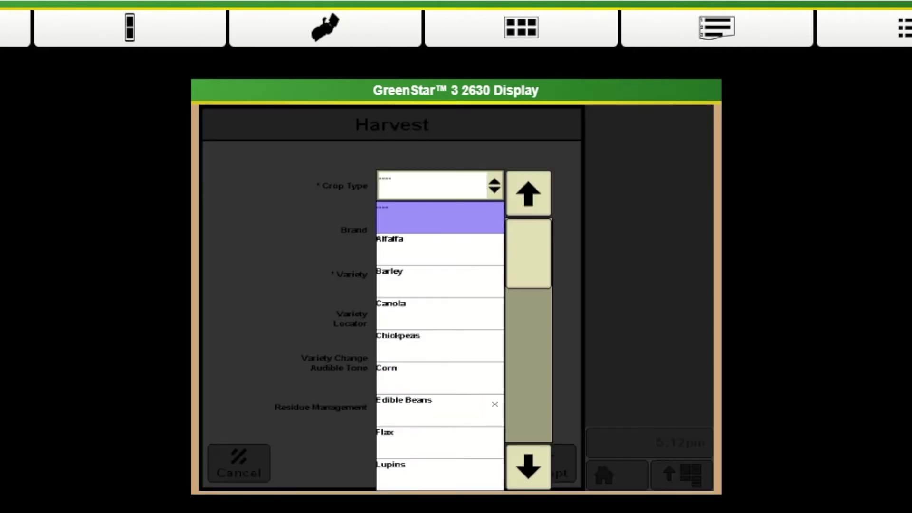
click(538, 461)
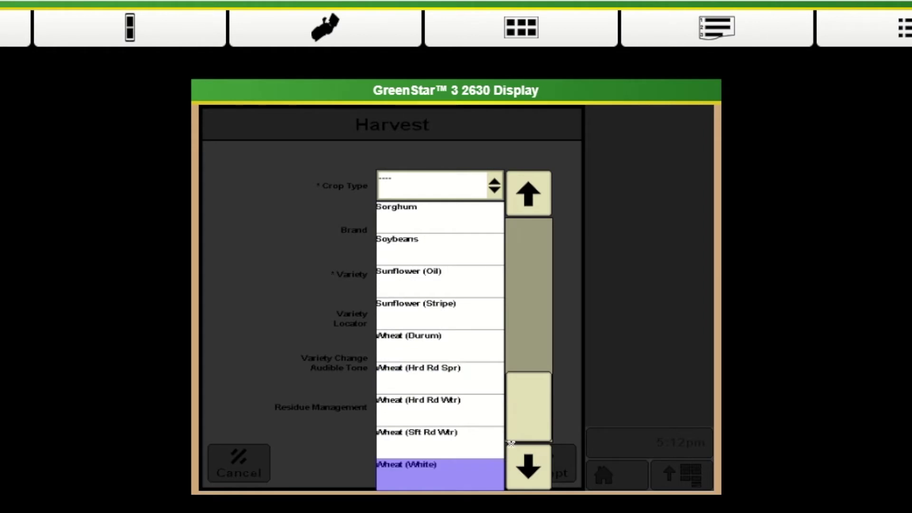
click(459, 402)
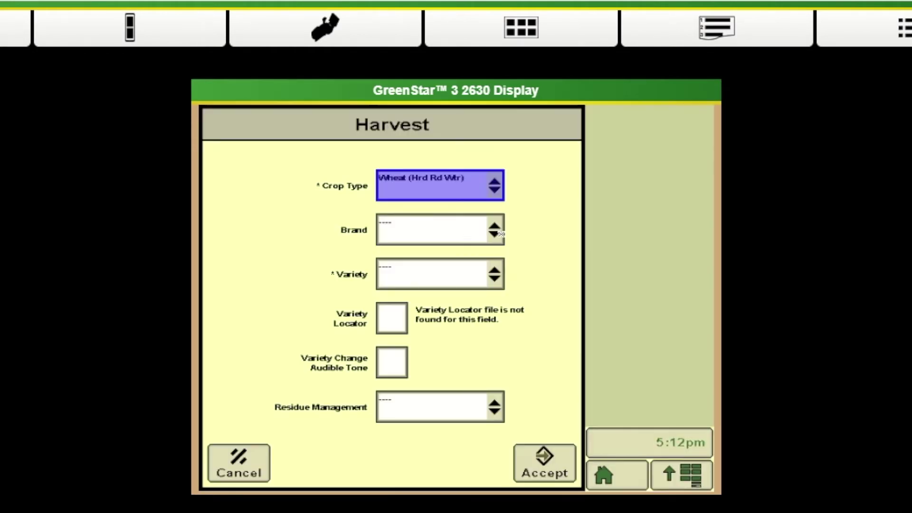
Create a new brand named 1 for the harvested wheat.
click(500, 233)
click(424, 304)
text(1)
click(695, 465)
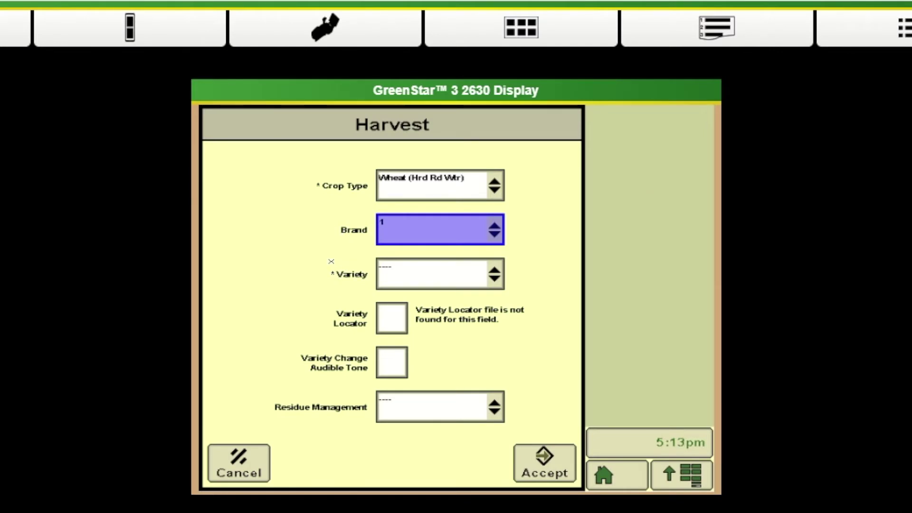
Create a new variety named xx for the harvested wheat.
click(494, 271)
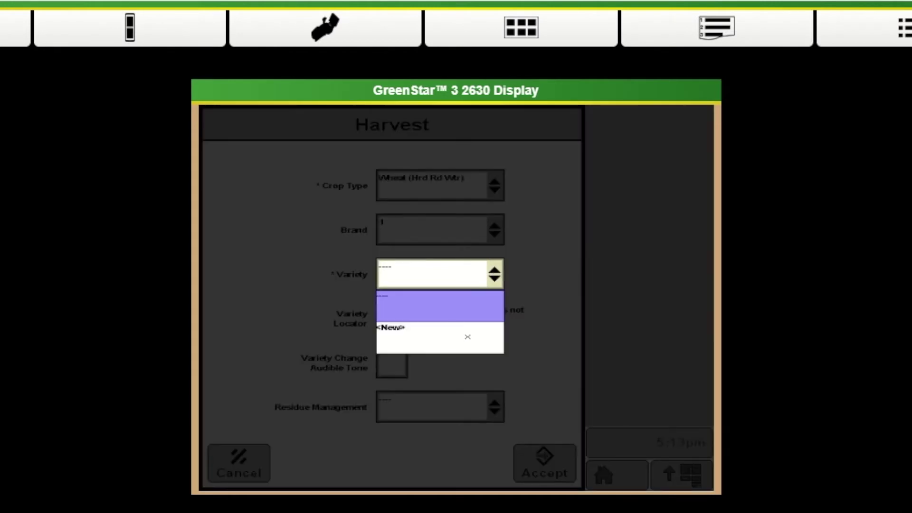
click(470, 328)
click(322, 418)
click(322, 417)
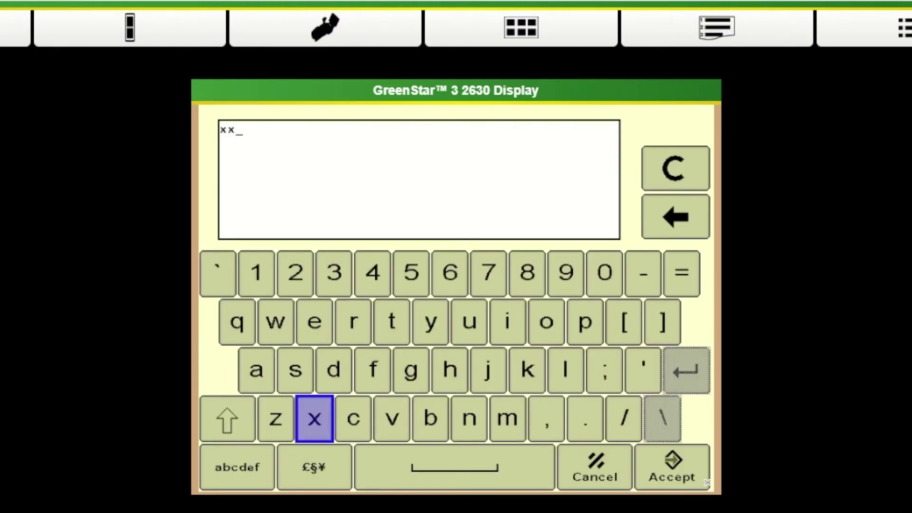
click(678, 461)
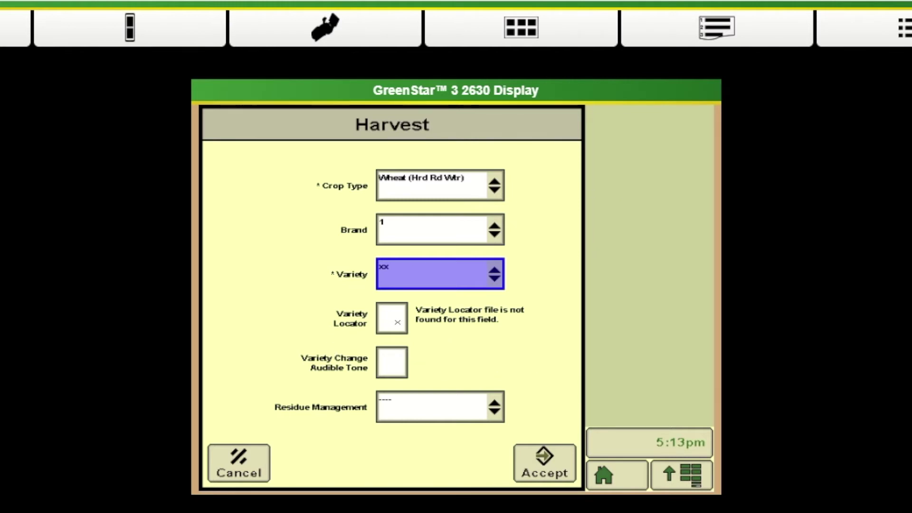
Enable Variety Locator and Variety Change Audible Tone, set residue management to Spread, and accept the harvest settings.
click(392, 321)
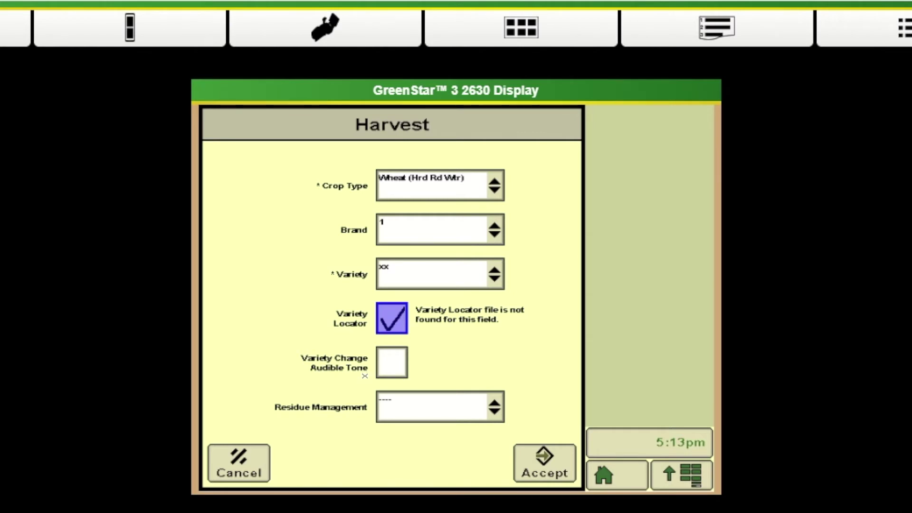
click(394, 363)
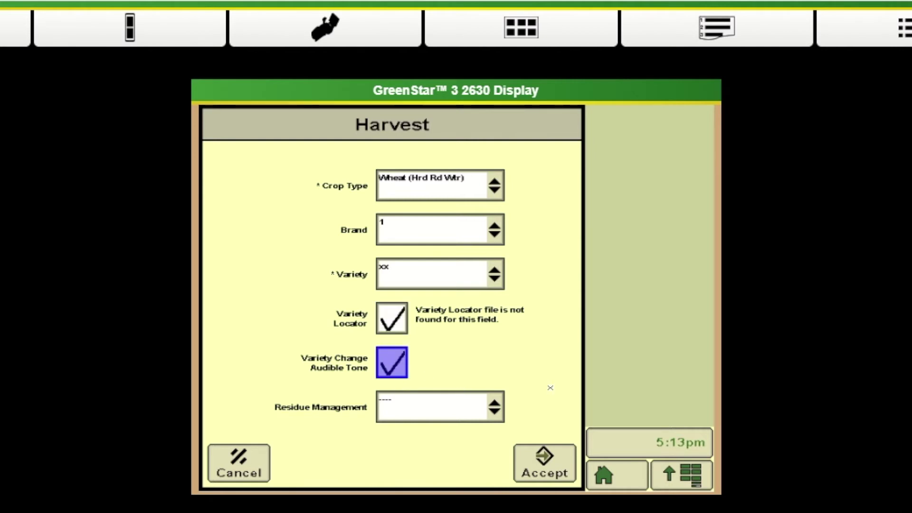
click(494, 407)
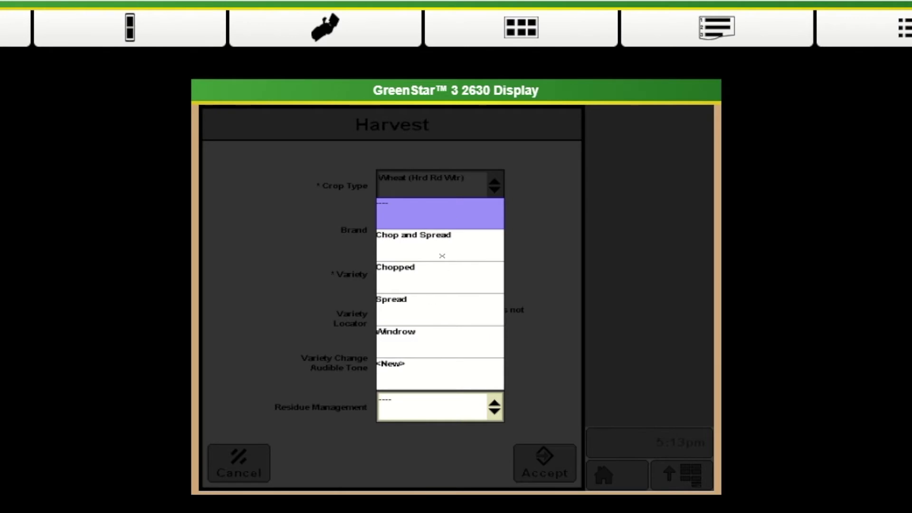
click(446, 314)
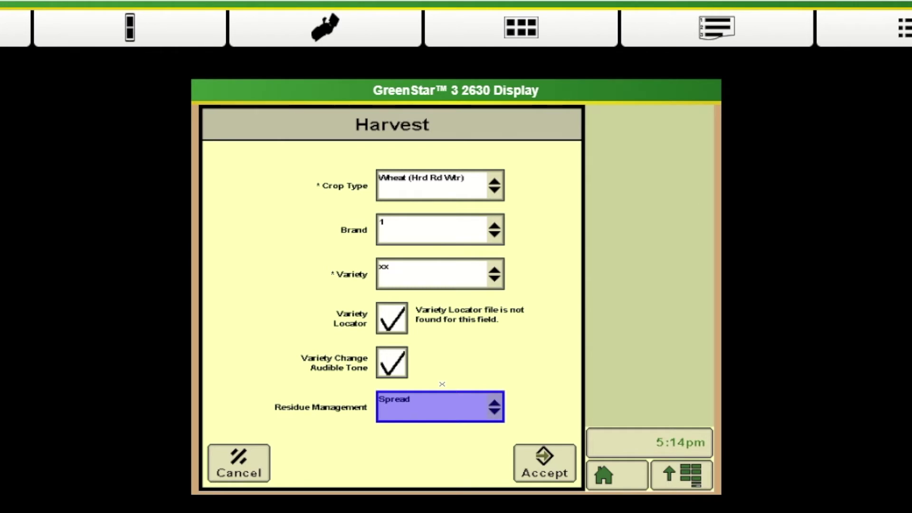
click(547, 474)
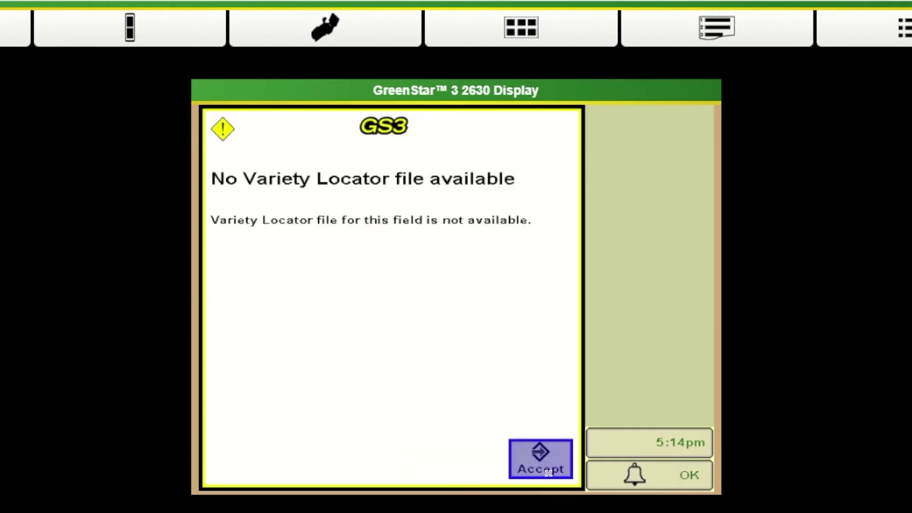
click(548, 472)
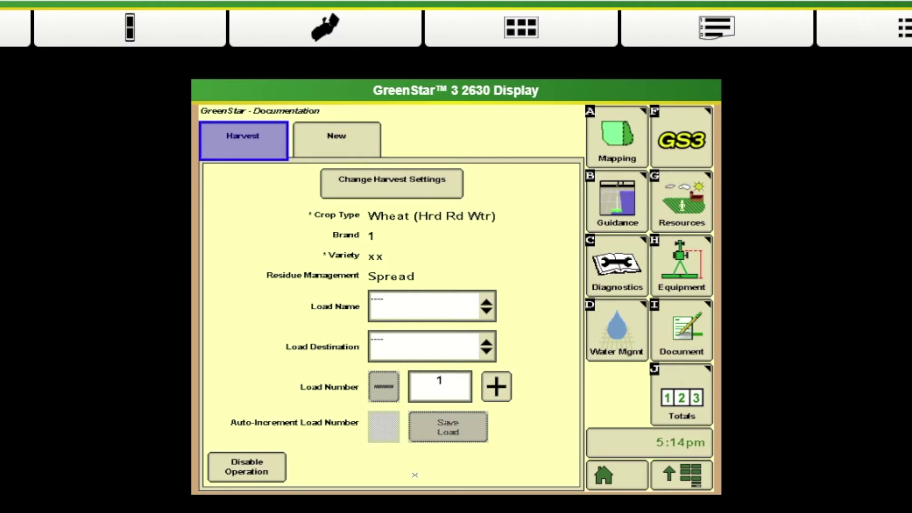
Create a new load name, 1111, for the harvest documentation.
click(418, 308)
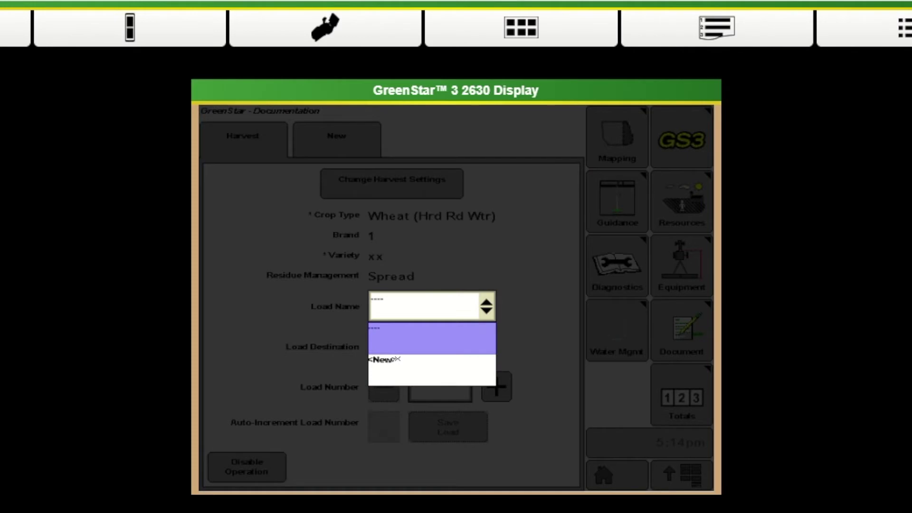
click(397, 367)
text(1111)
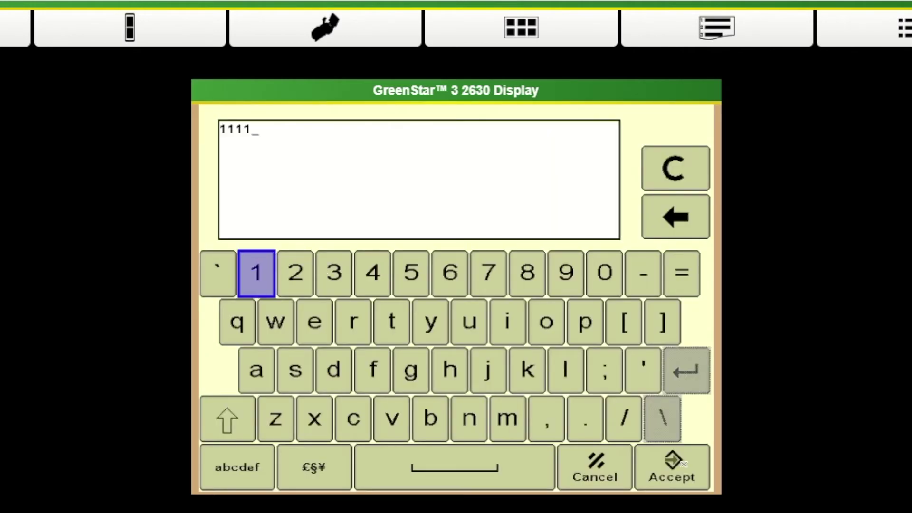
click(683, 464)
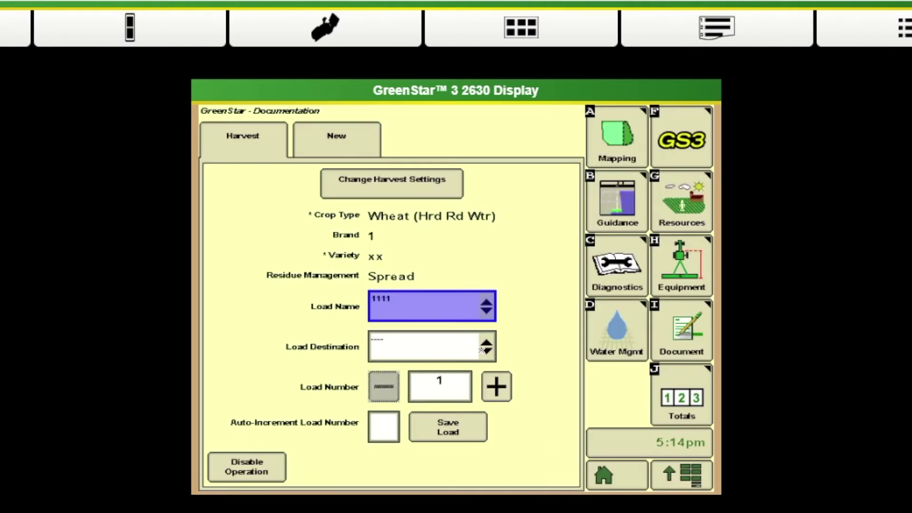
Create a new load destination named bbin and enable Auto-Increment Load Number.
click(481, 351)
click(426, 410)
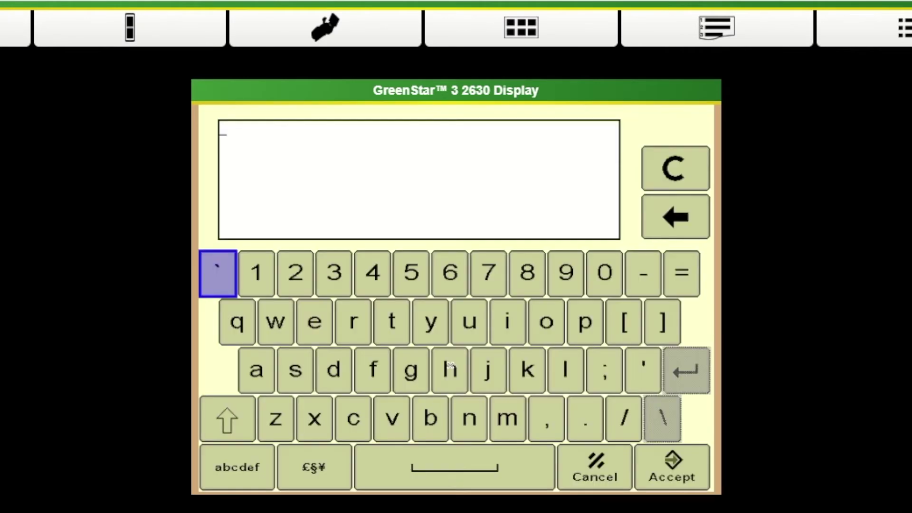
text(bb)
click(503, 330)
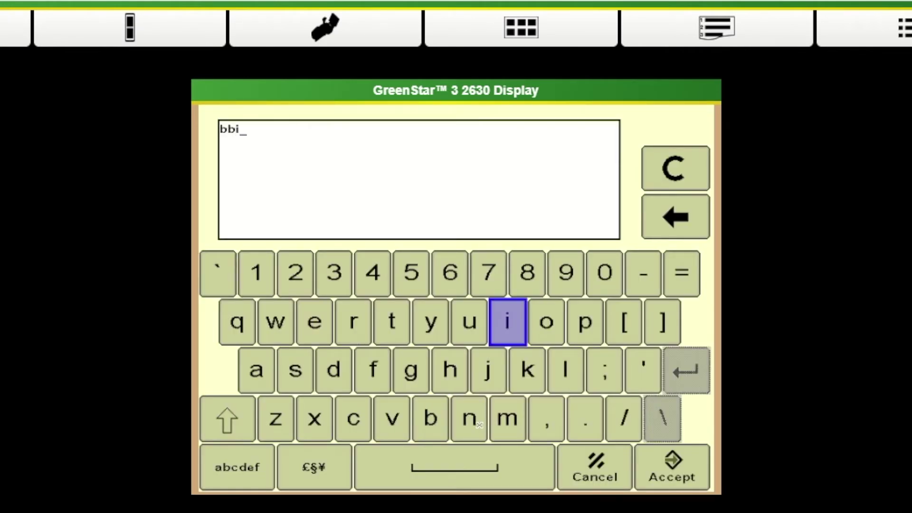
click(478, 426)
click(672, 466)
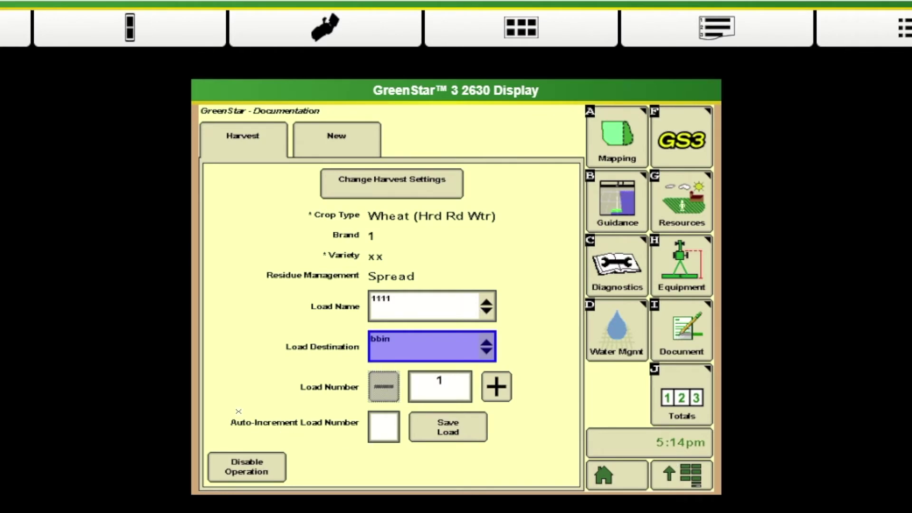
click(385, 427)
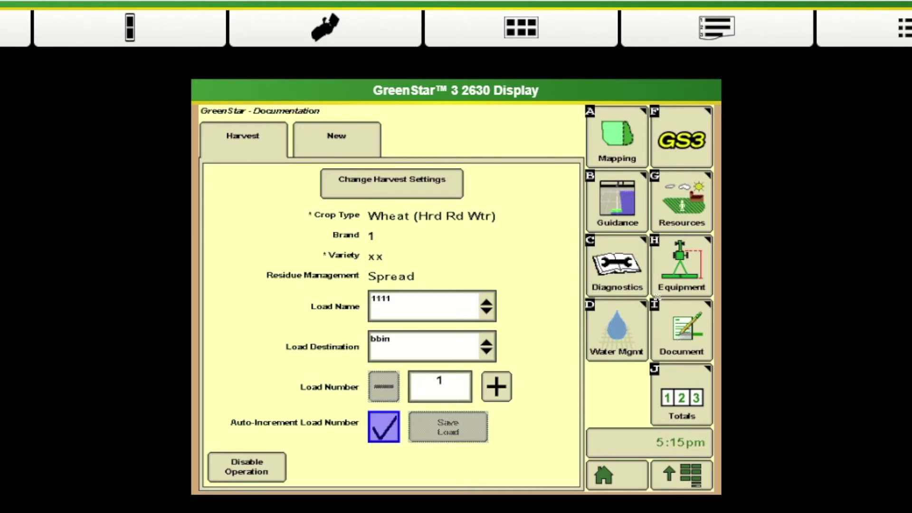
Check the Recording view in the diagnostic readings to verify that the field, task and harvest operation are defined.
click(597, 286)
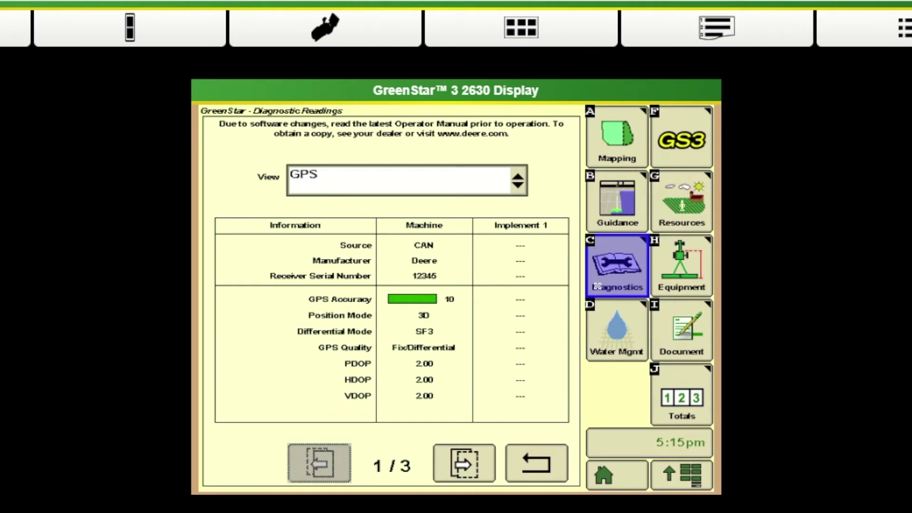
click(489, 179)
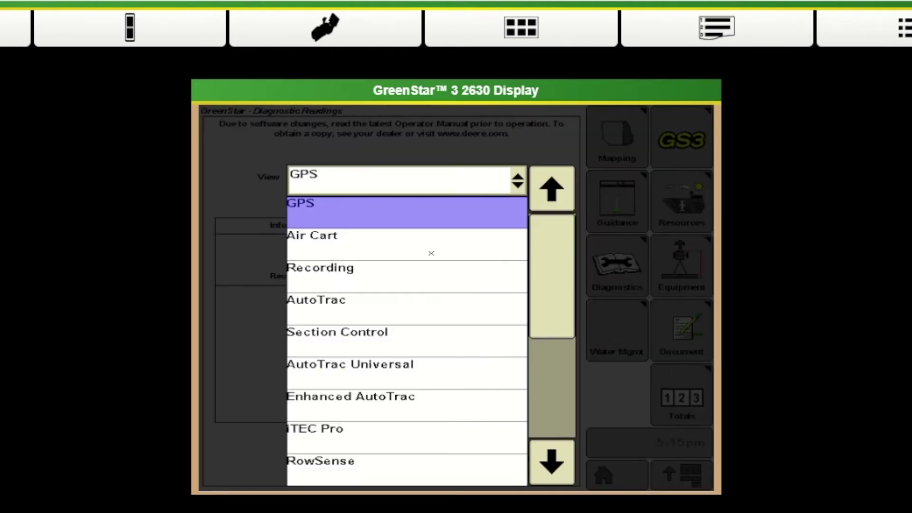
click(425, 272)
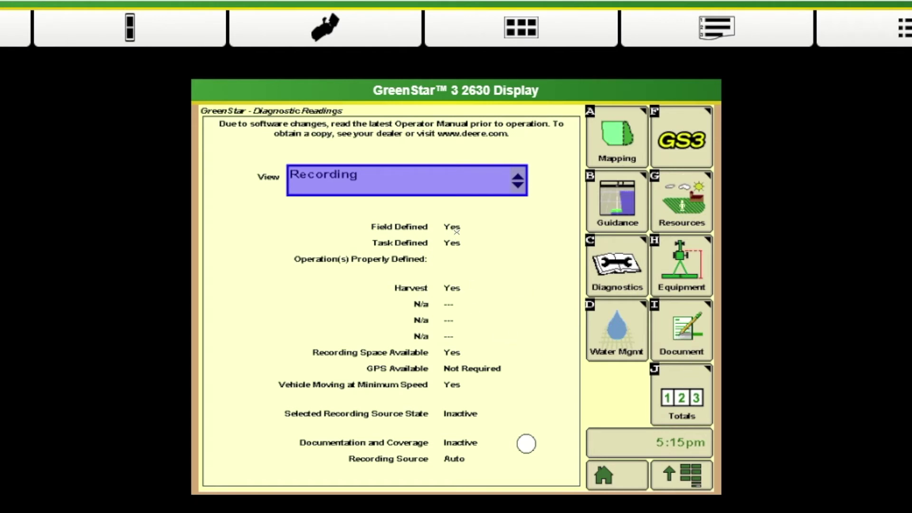
Open the combine's crop setup for Wheat-Winter and select Normal as the threshing condition.
click(687, 478)
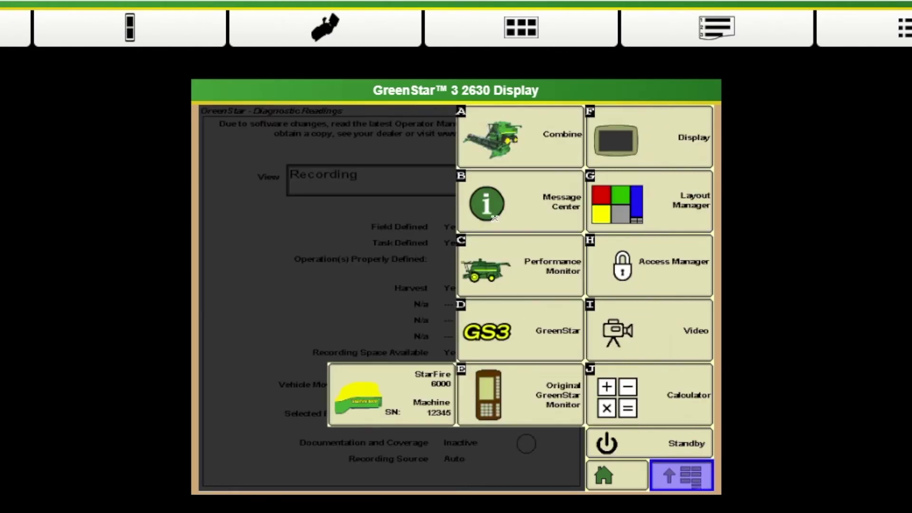
click(527, 121)
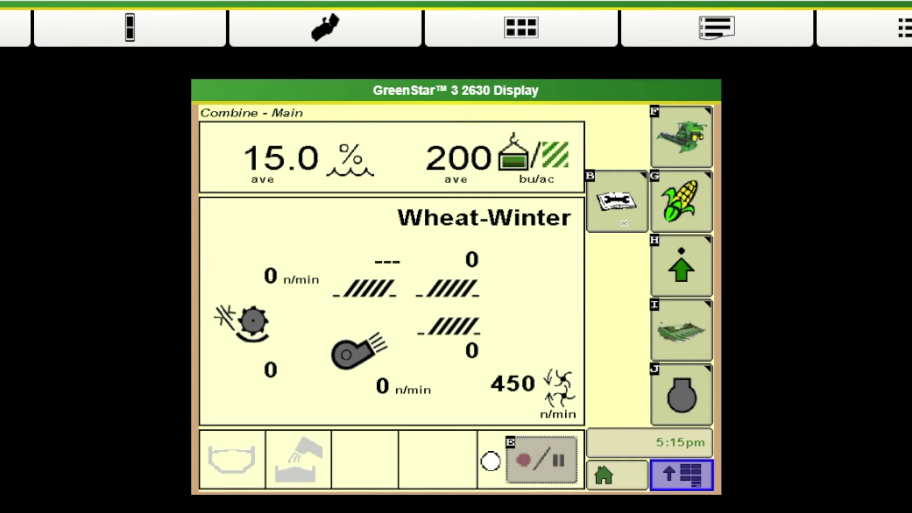
click(685, 127)
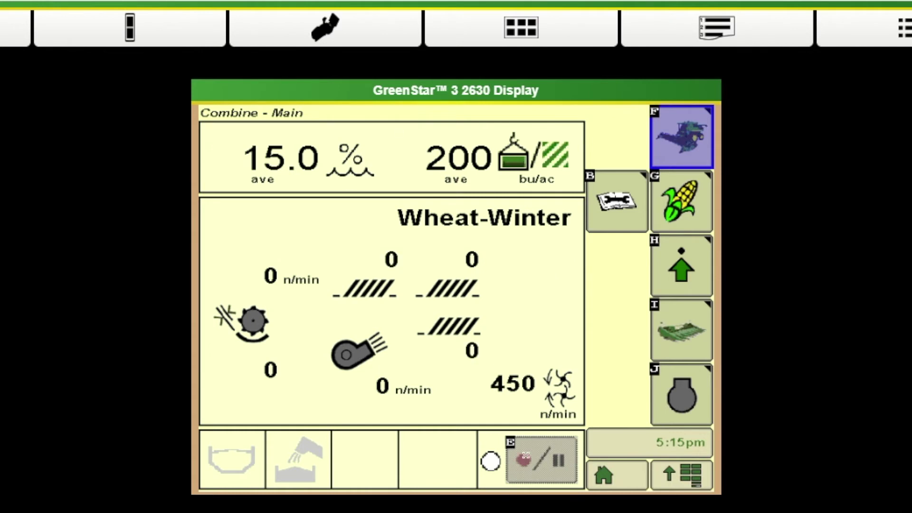
click(687, 266)
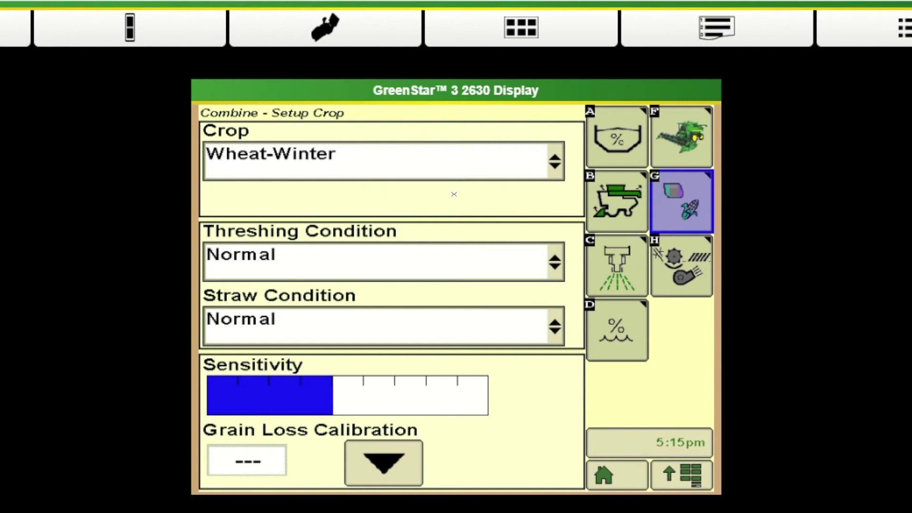
click(477, 261)
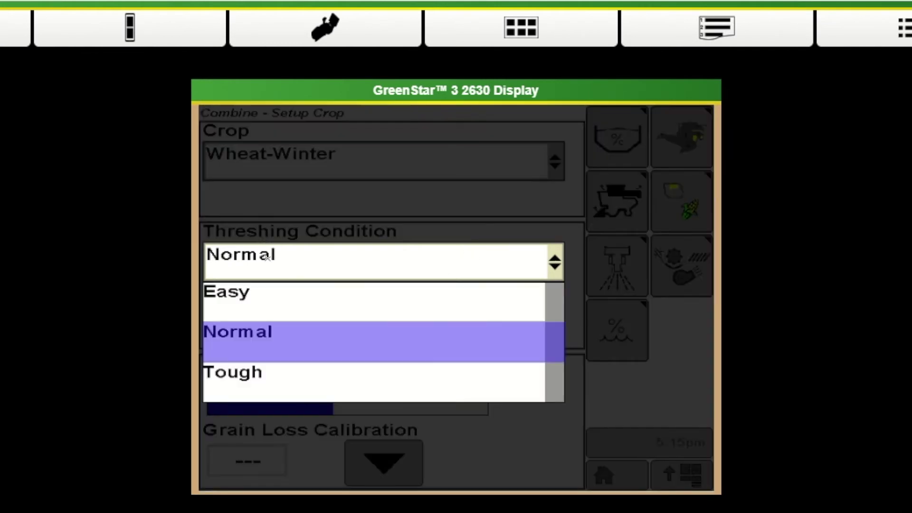
click(470, 359)
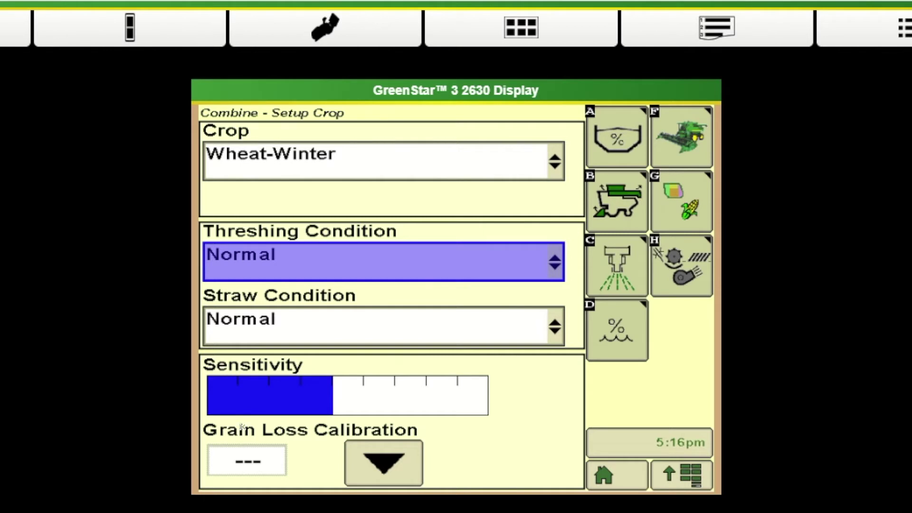
Trigger the grain loss calibration in the crop setup and raise the sensitivity by one increment.
click(391, 464)
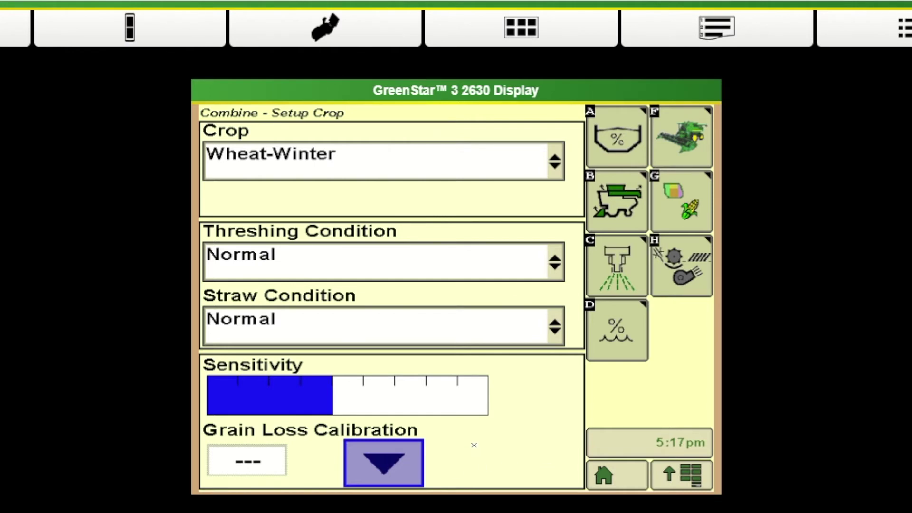
click(379, 390)
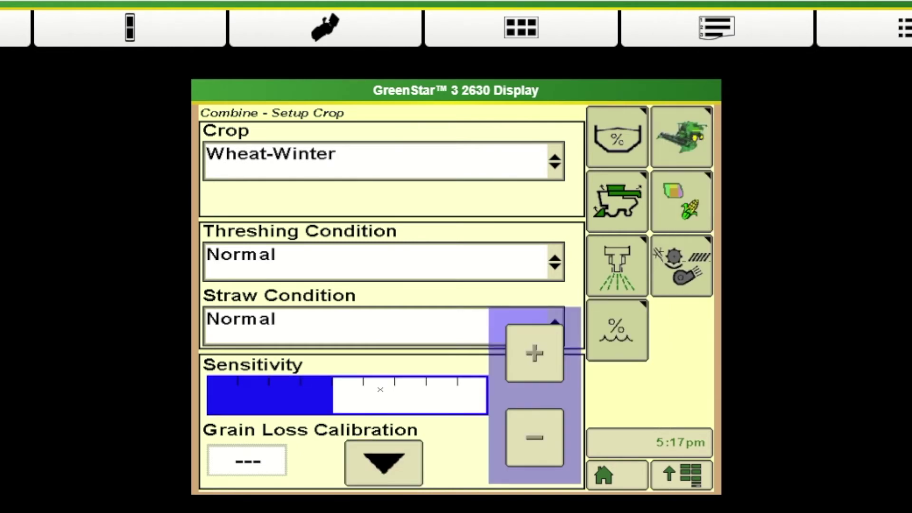
click(540, 351)
click(470, 372)
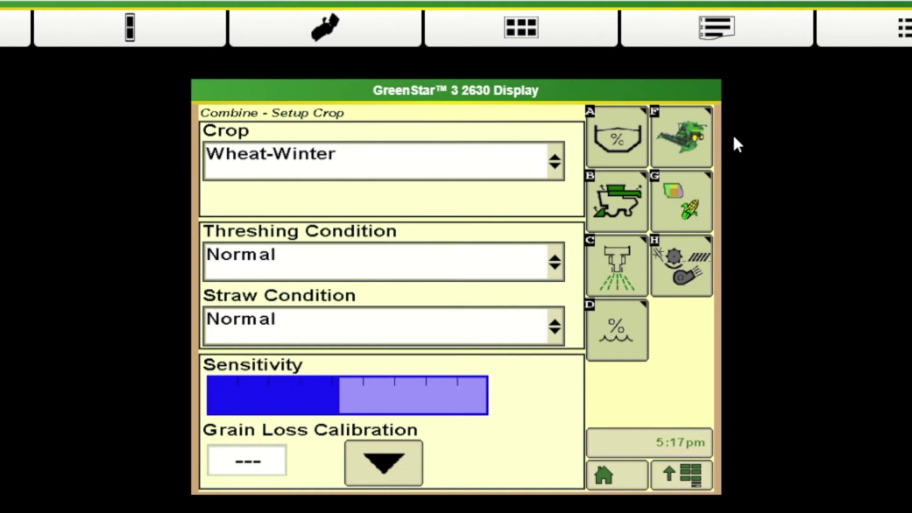
Review the combine's setup pages for grain tank level, folding unloading auger and residue management.
click(696, 130)
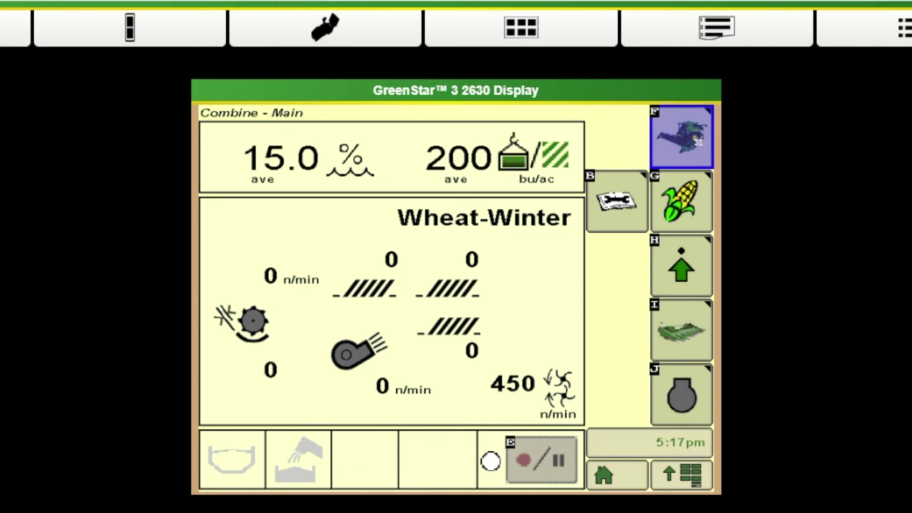
click(680, 251)
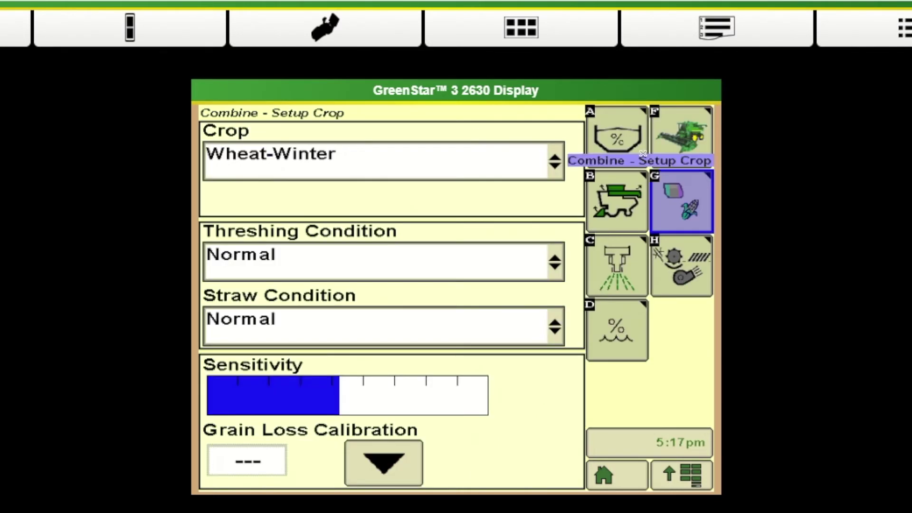
click(617, 131)
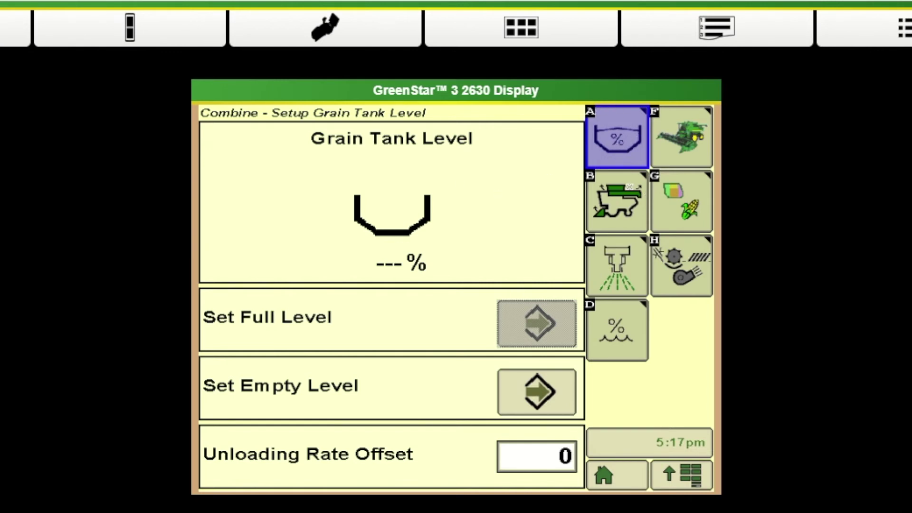
click(612, 192)
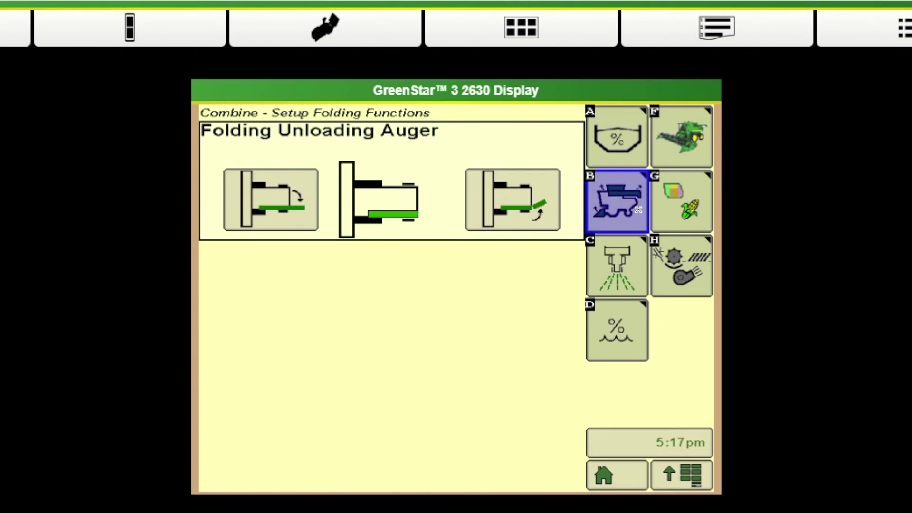
click(631, 278)
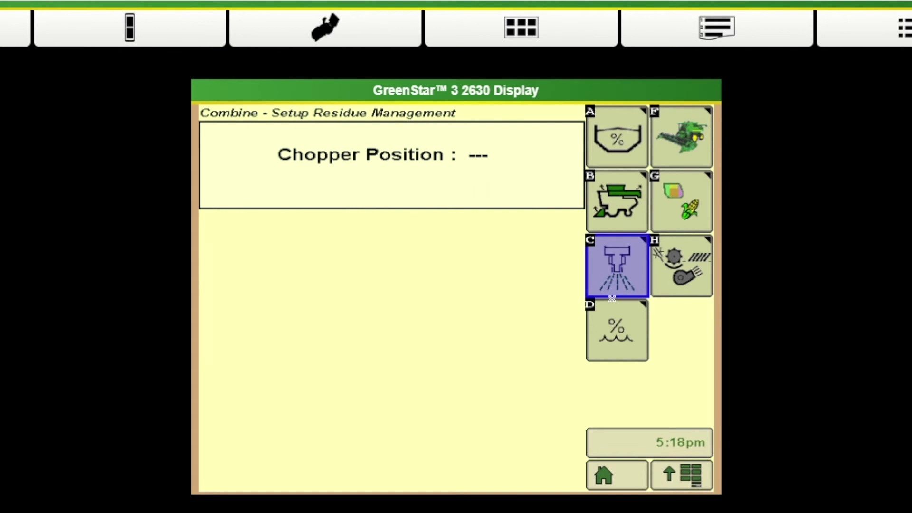
Turn on the moisture alarm in the combine's moisture setup.
click(620, 331)
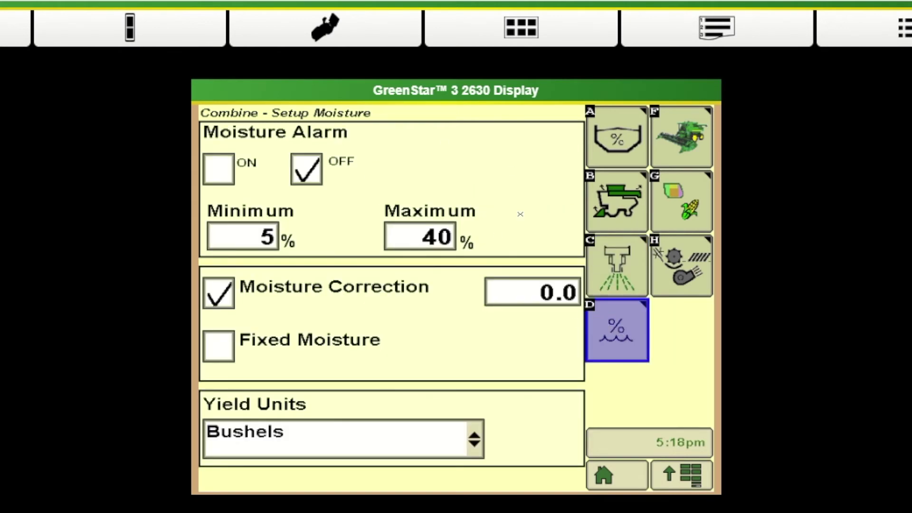
click(221, 170)
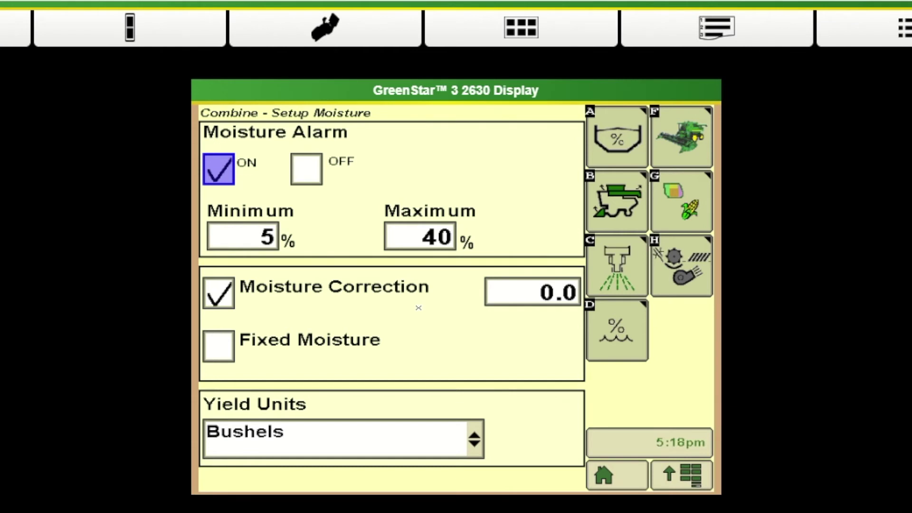
click(561, 295)
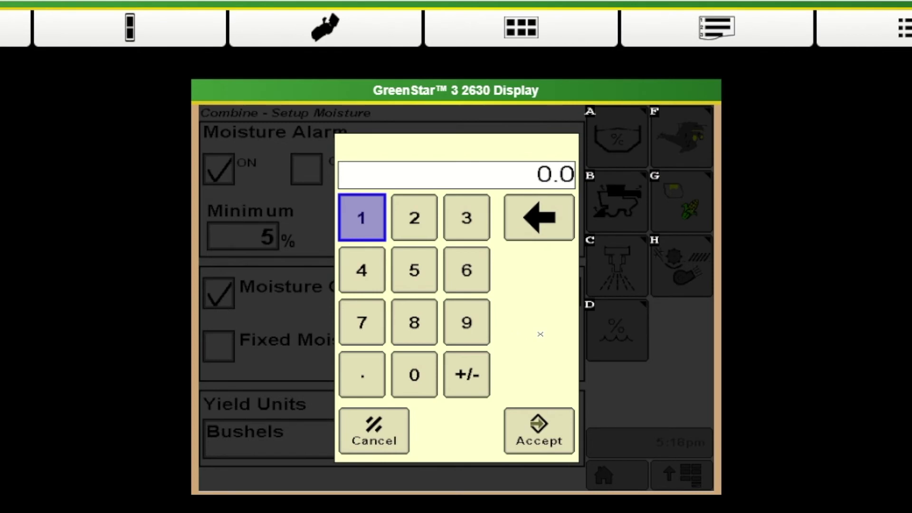
click(475, 375)
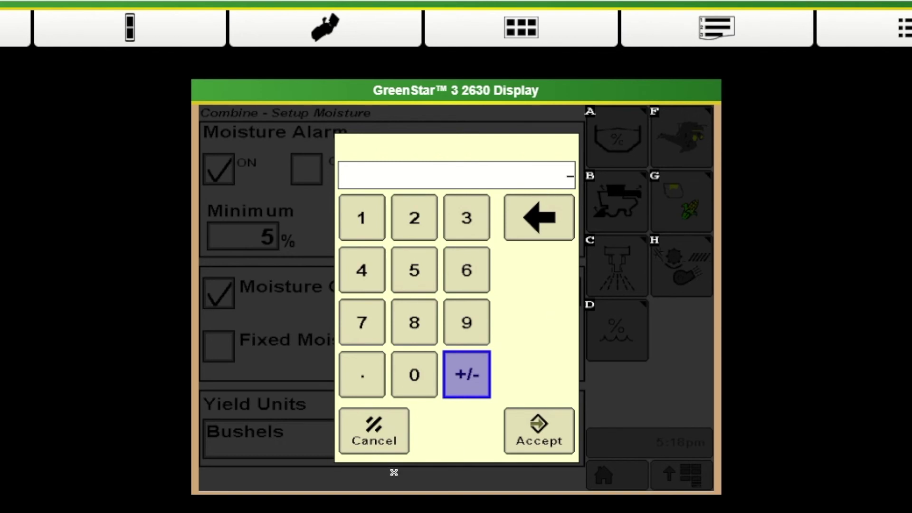
click(378, 430)
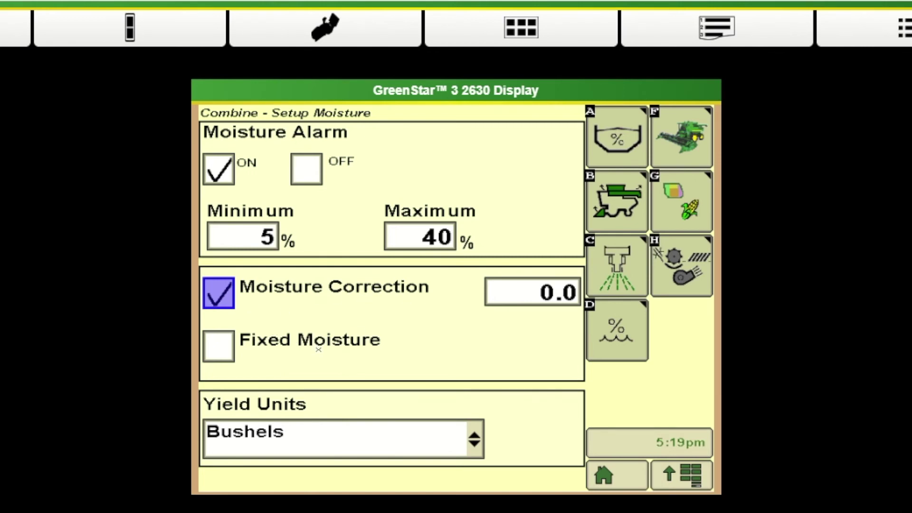
click(220, 347)
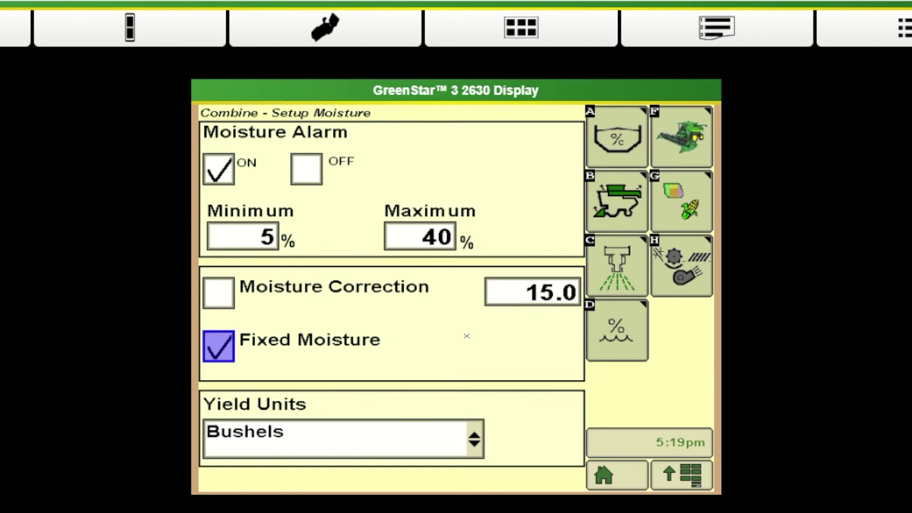
click(220, 295)
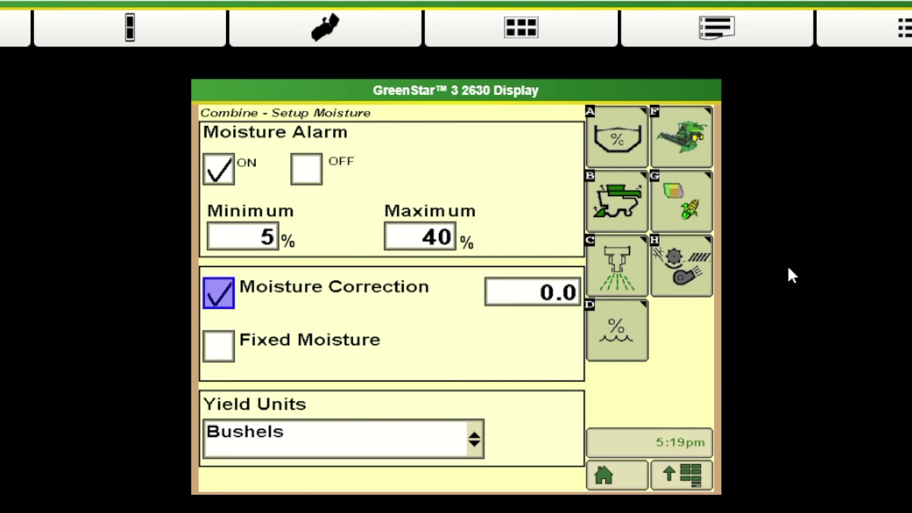
In the combine's ACA setup, select <New> as the Wheat-Winter setpoint profile and start the automatic adjustment.
click(697, 291)
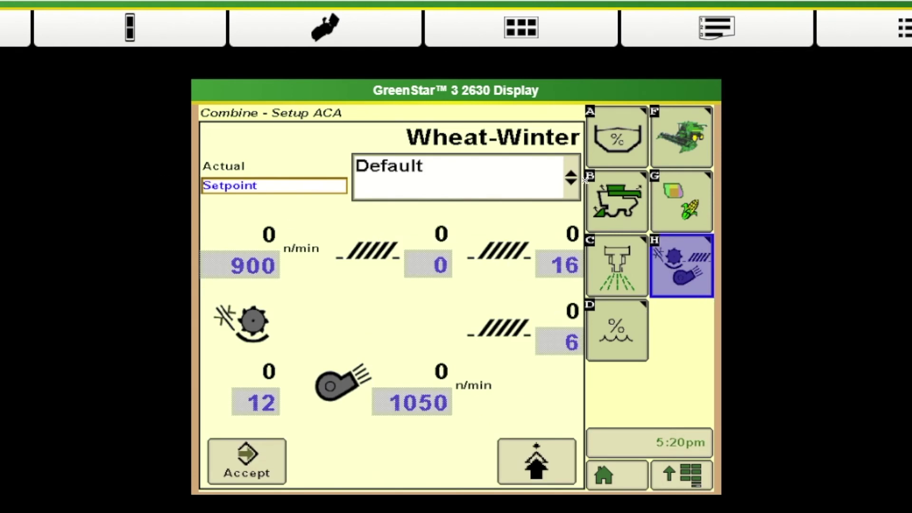
click(532, 179)
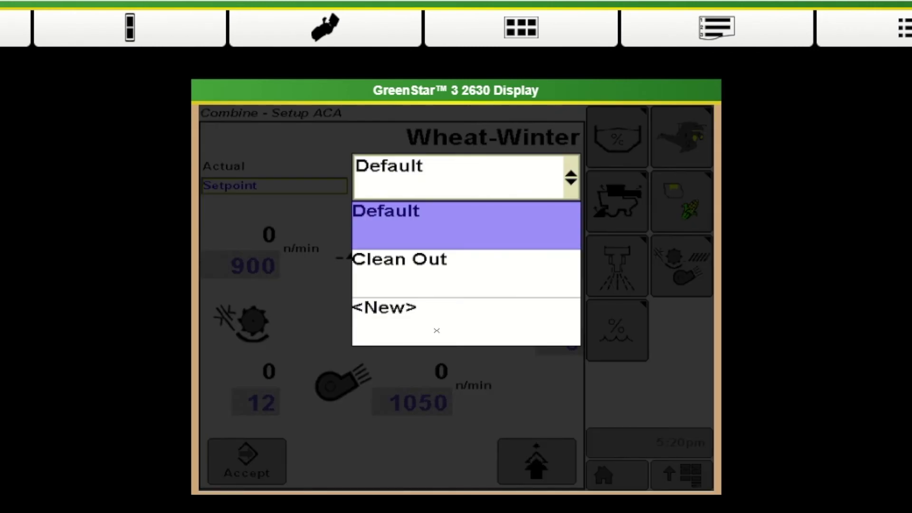
click(430, 331)
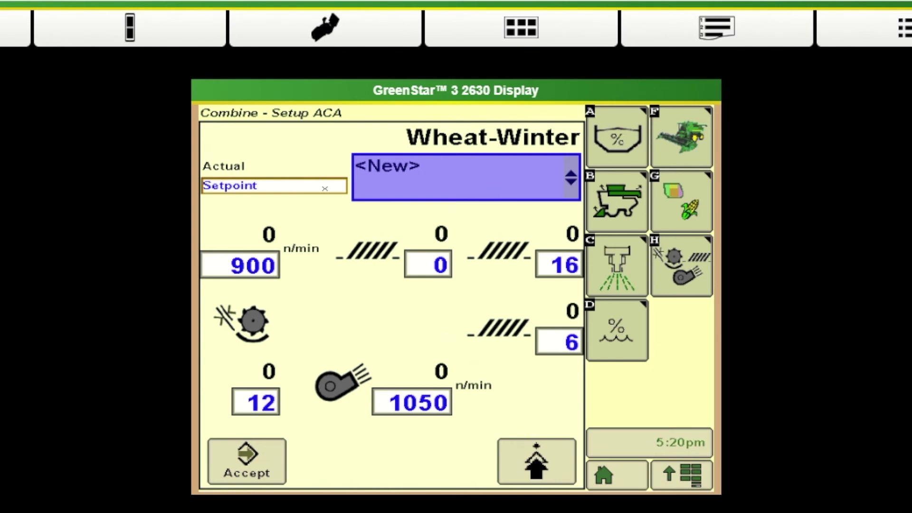
click(535, 463)
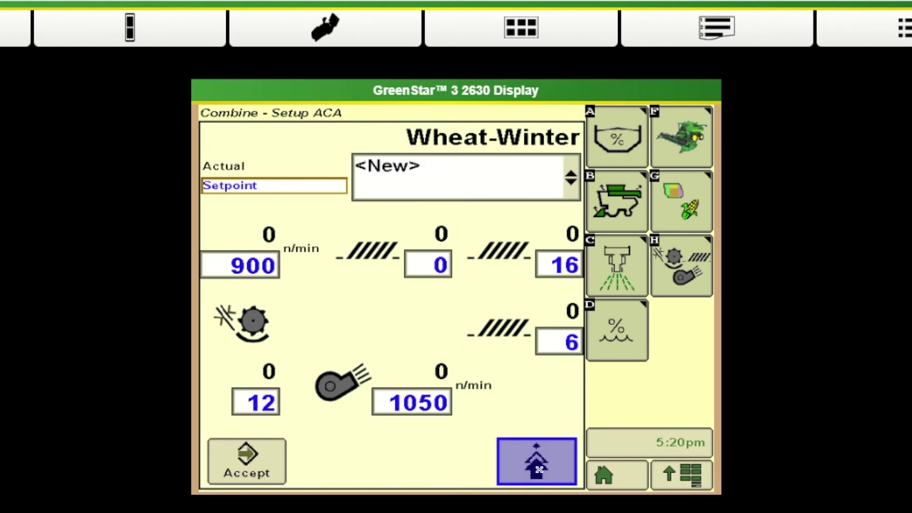
Run the ACA automatic adjustment through the machine configuration check and cancel the name entry for the new setpoint profile.
click(536, 470)
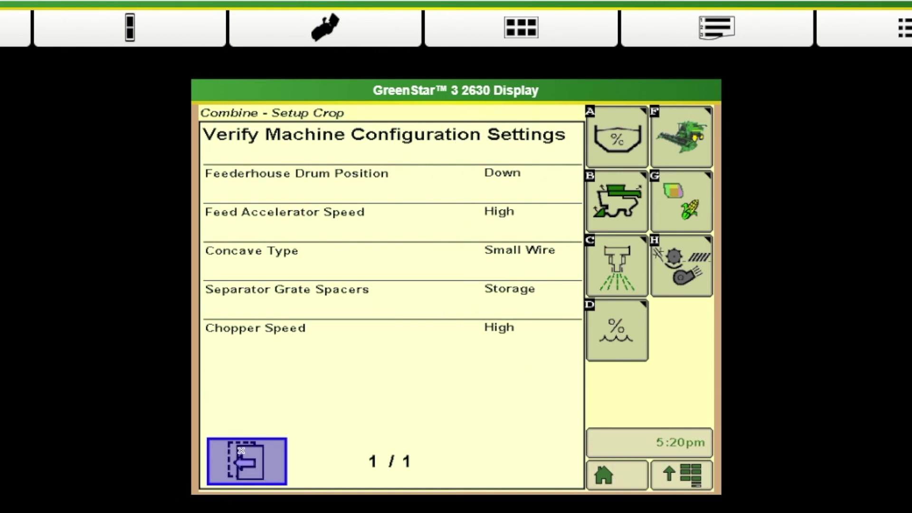
click(278, 473)
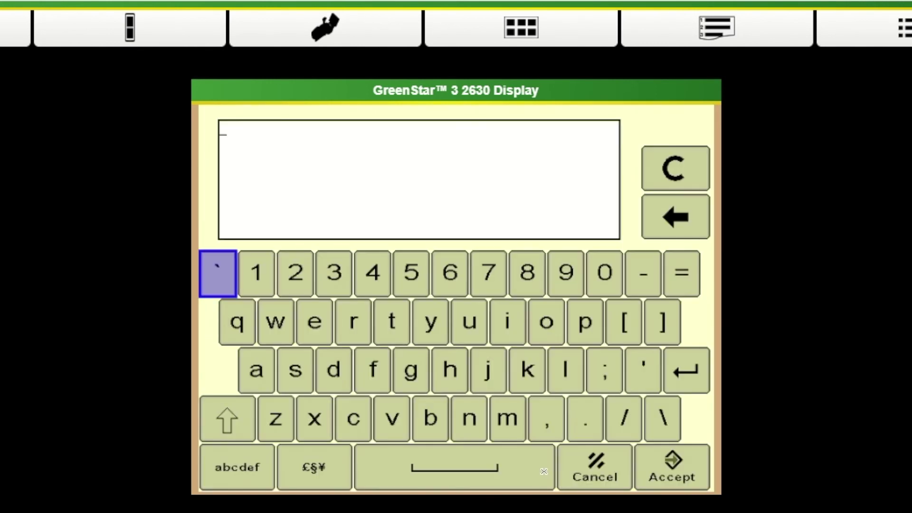
click(541, 469)
click(616, 471)
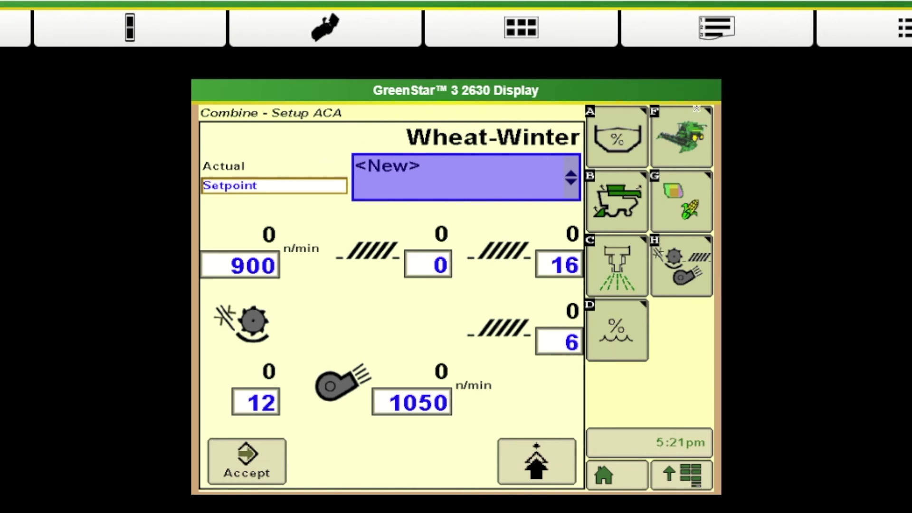
click(695, 134)
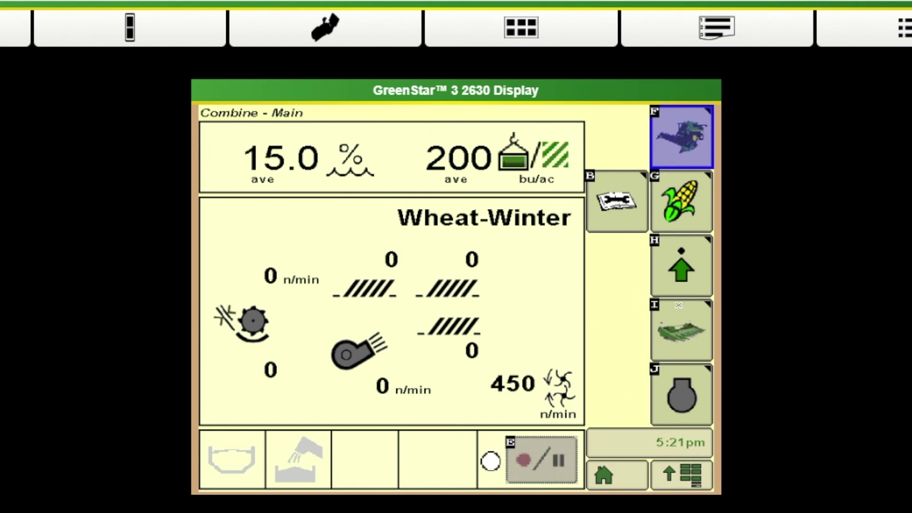
Review the combine's header setup for the row crop head and the available automatic header modes.
click(690, 332)
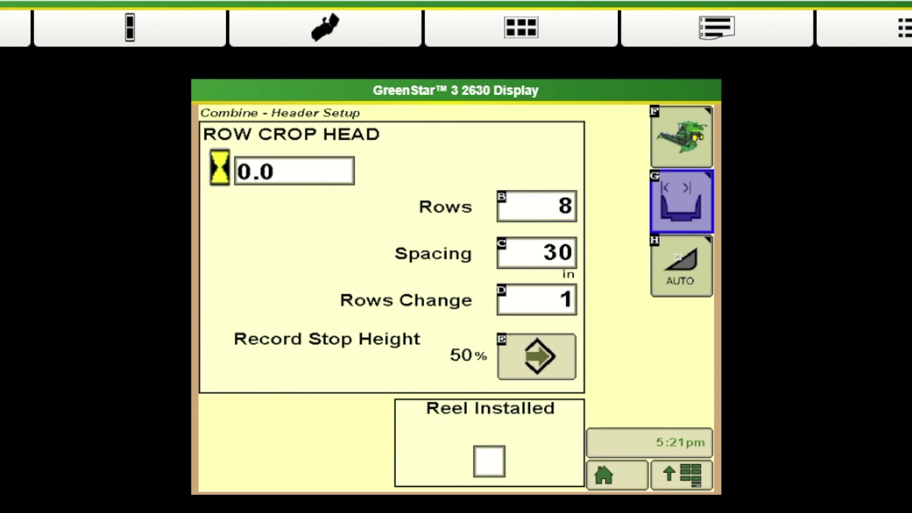
click(683, 281)
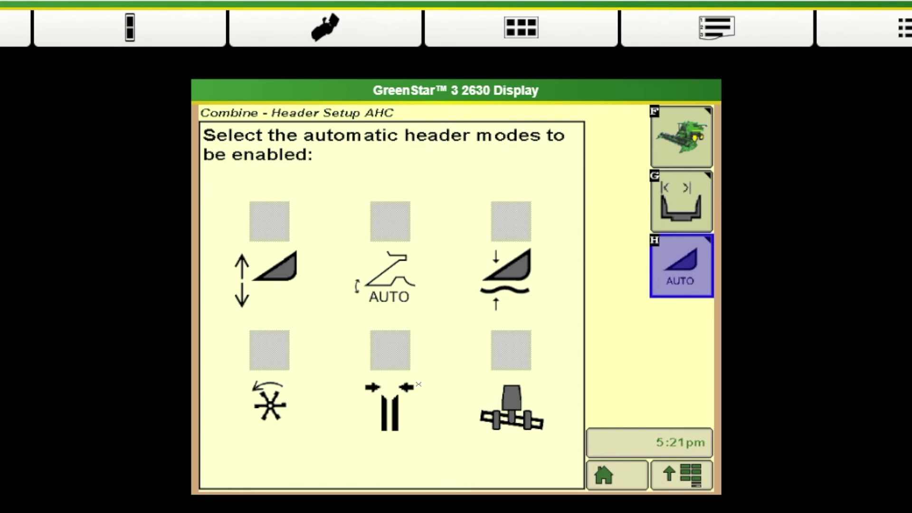
click(694, 136)
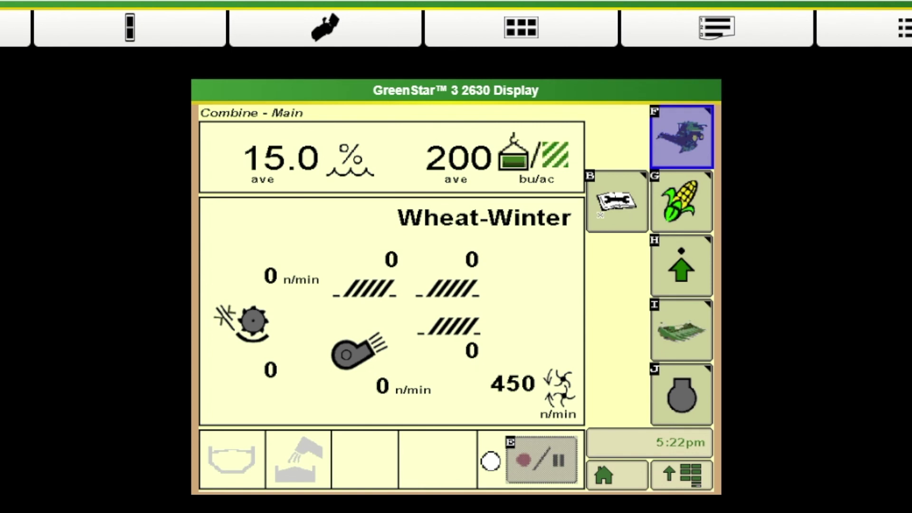
Select Header in the combine's calibrations and read when and under which conditions to perform it.
click(615, 194)
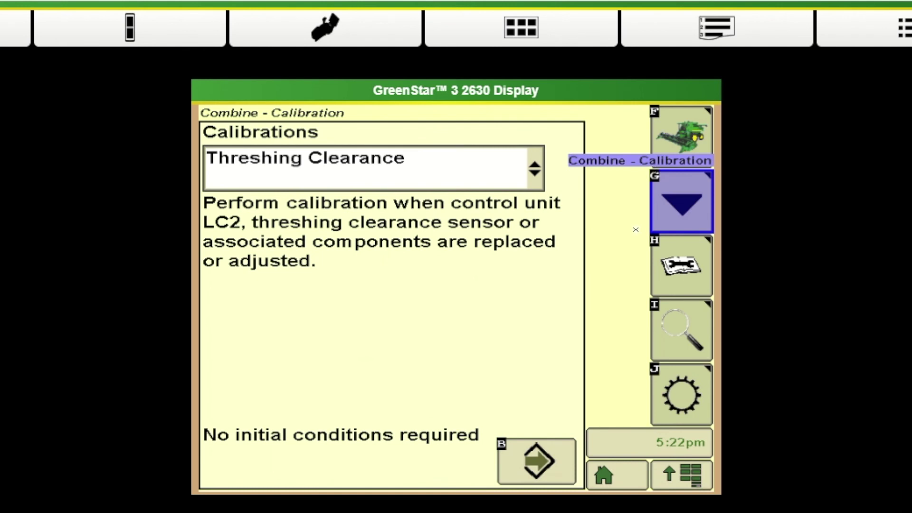
key(Tab)
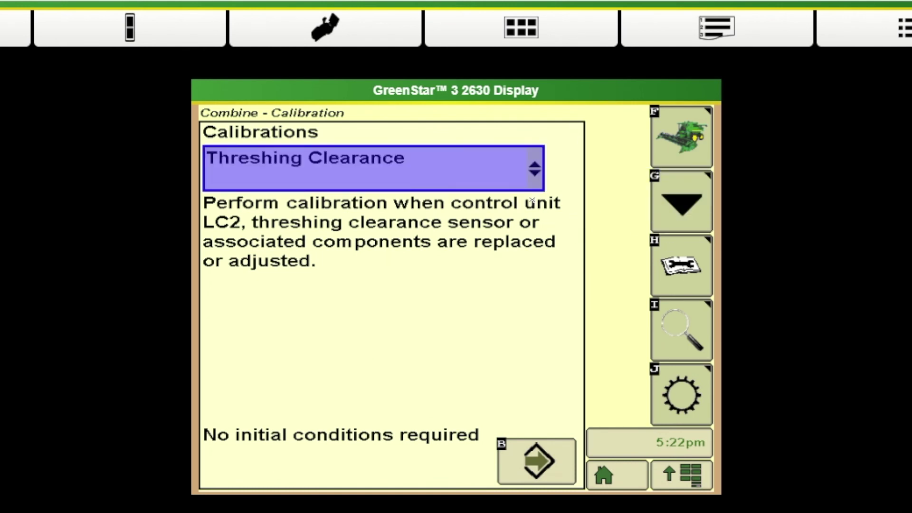
click(532, 166)
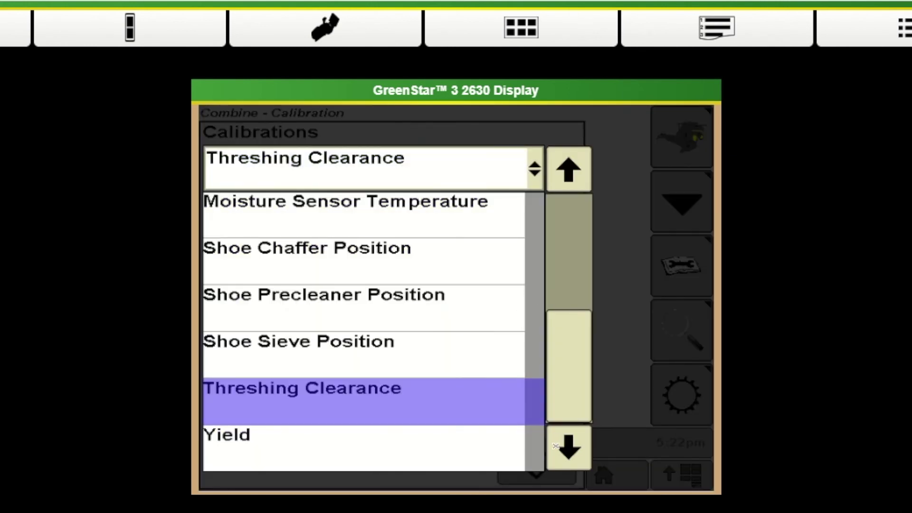
click(568, 172)
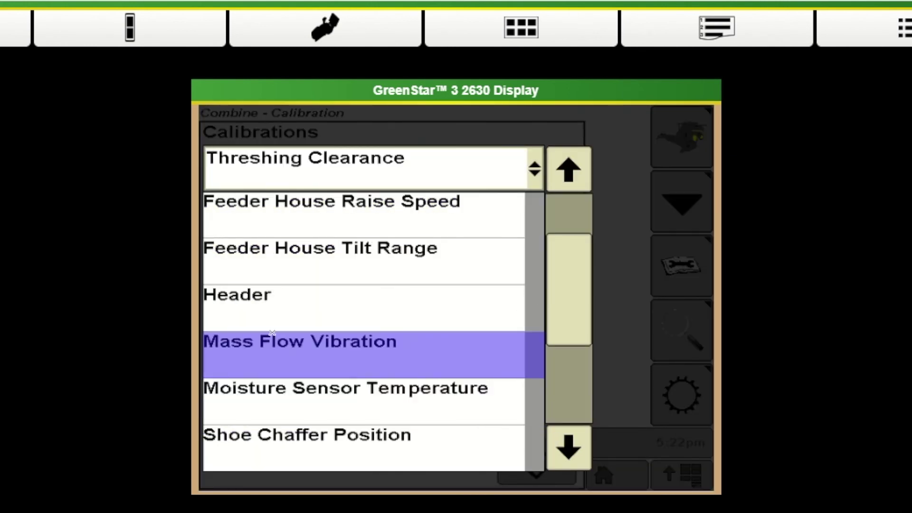
click(317, 309)
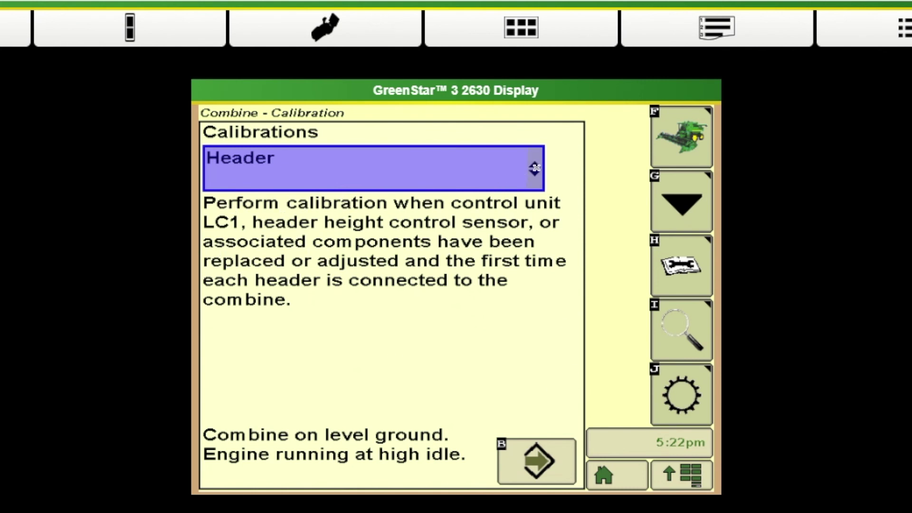
click(692, 141)
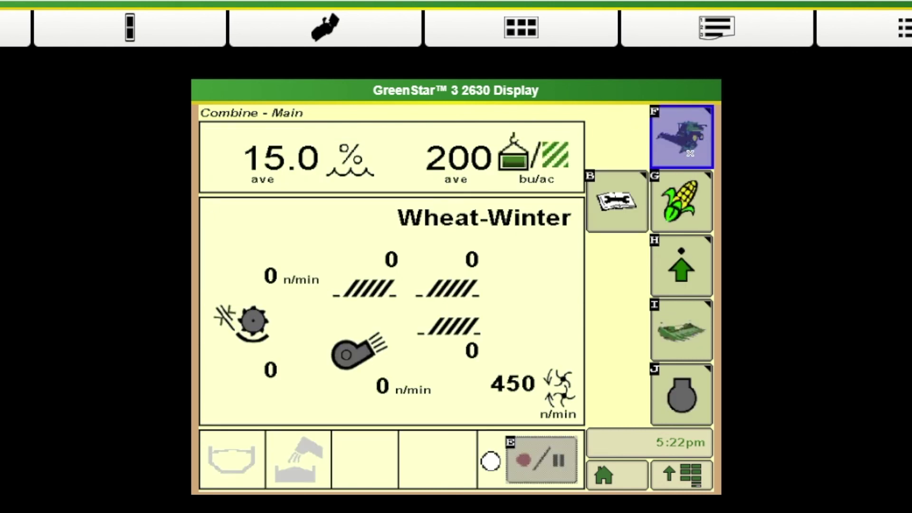
Look through the remaining combine calibrations and display the description of the Deck Plate Spacing calibration.
click(609, 196)
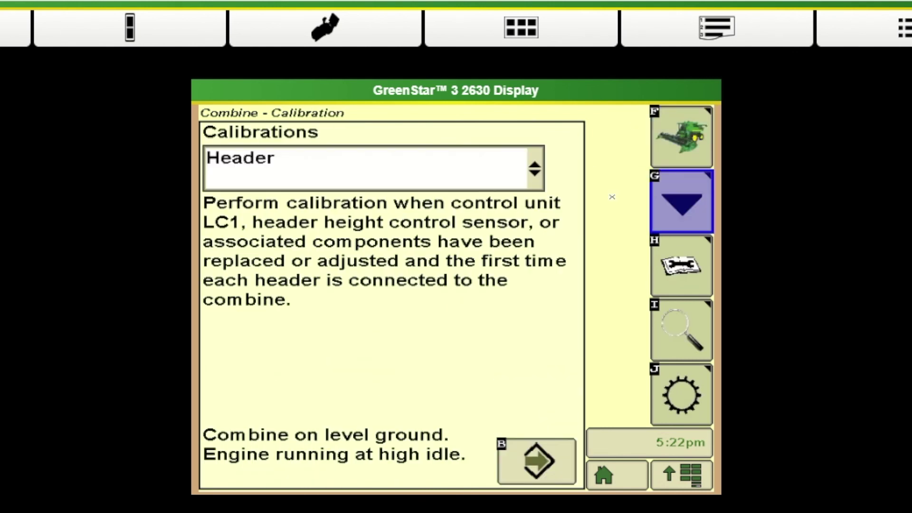
click(531, 170)
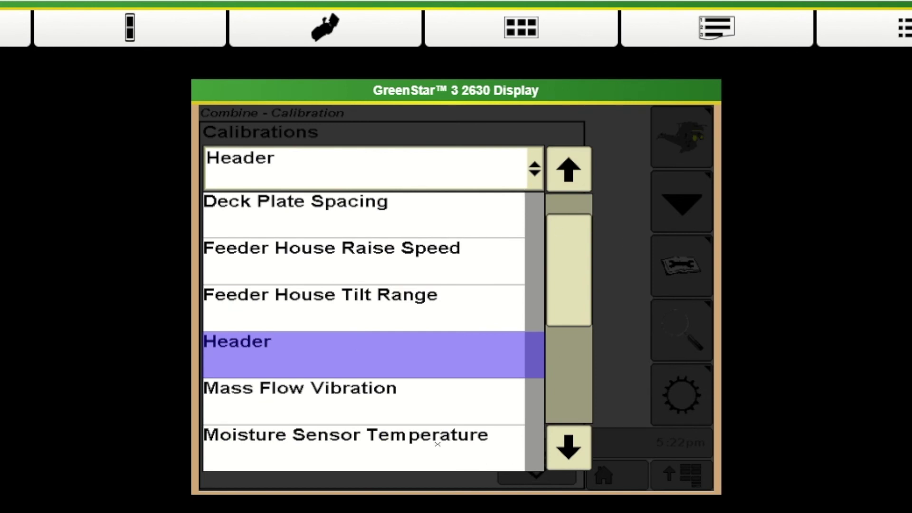
click(569, 449)
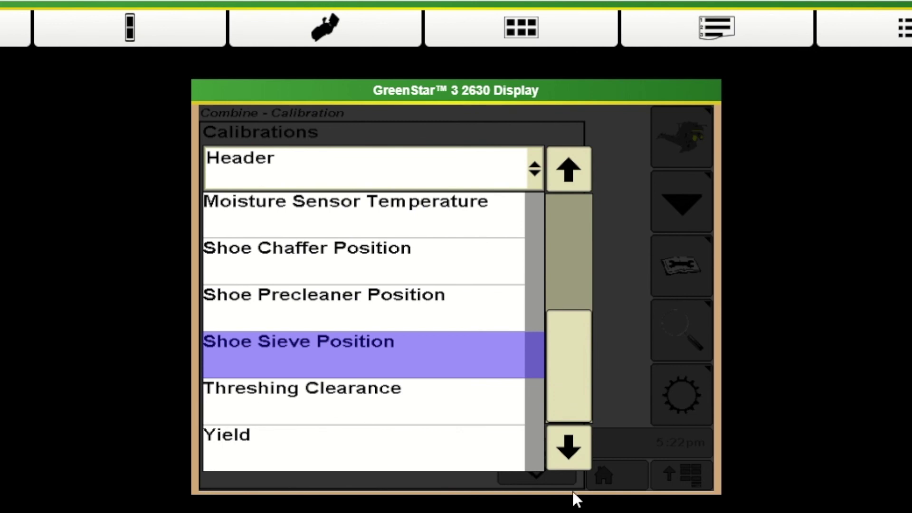
click(578, 180)
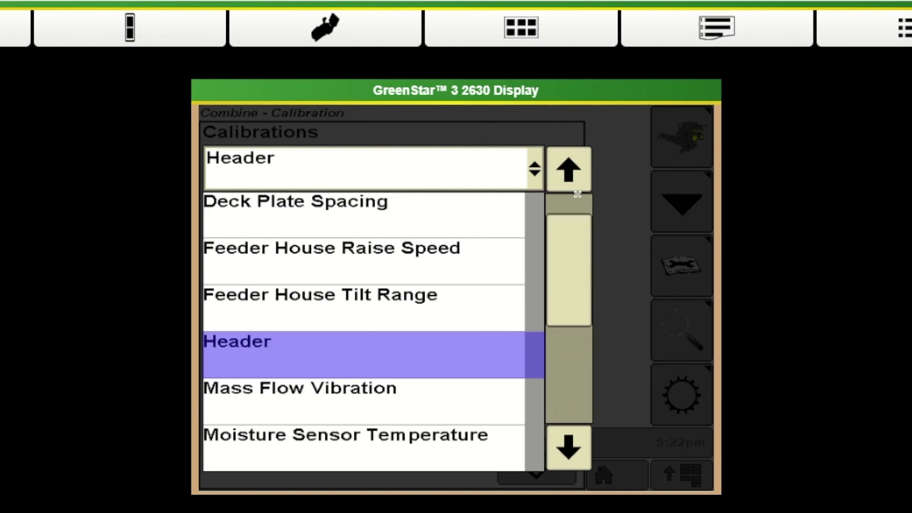
click(331, 214)
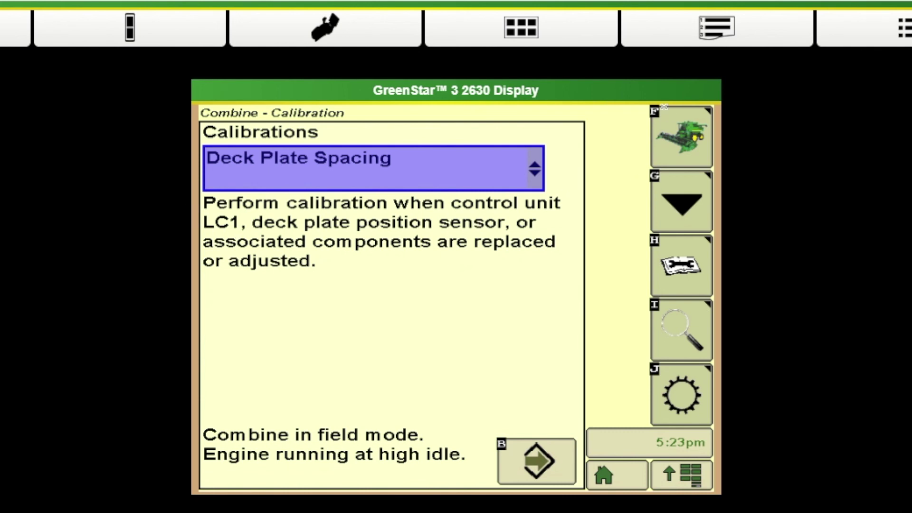
Open the combine's diagnostic readings and select the first Massflow reading.
click(679, 268)
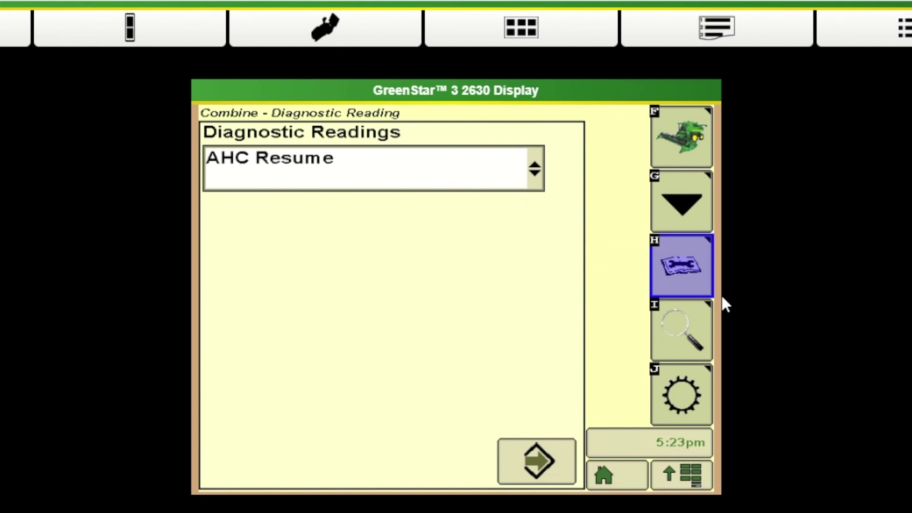
click(531, 163)
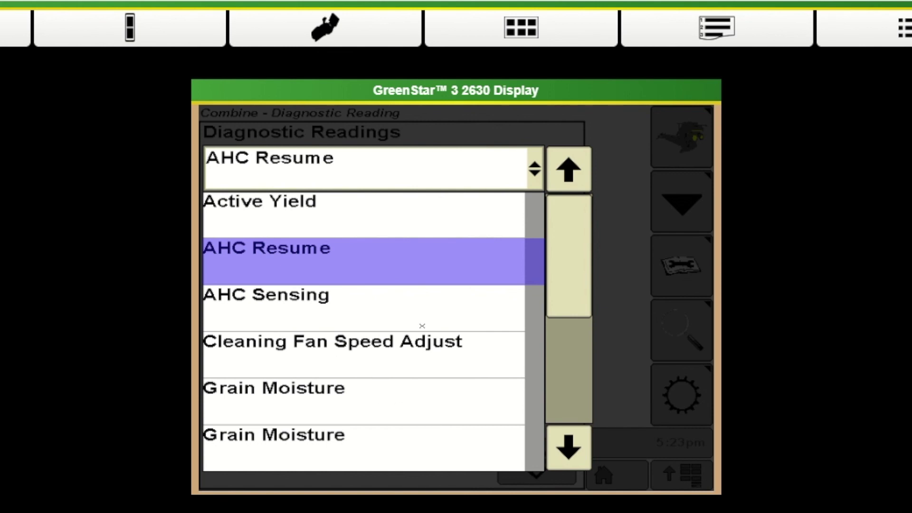
click(570, 448)
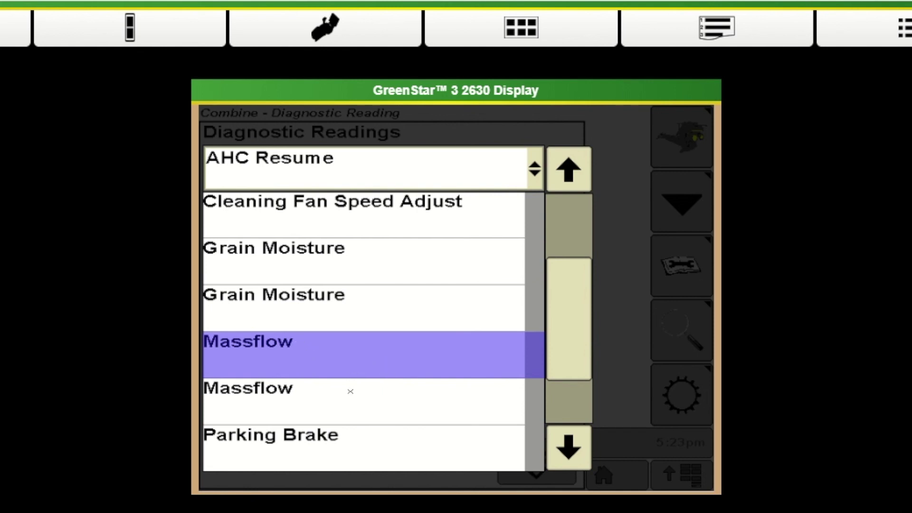
click(346, 355)
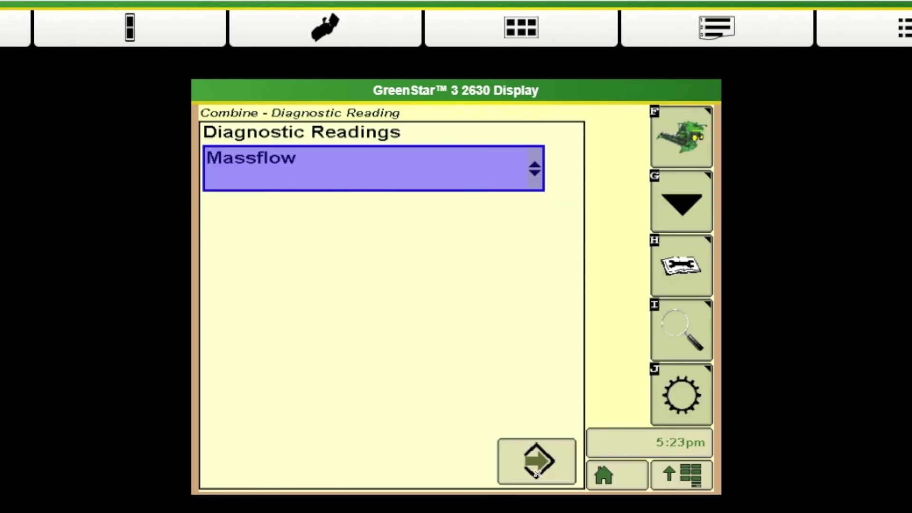
Look through all available diagnostic readings and select Active Yield.
click(528, 172)
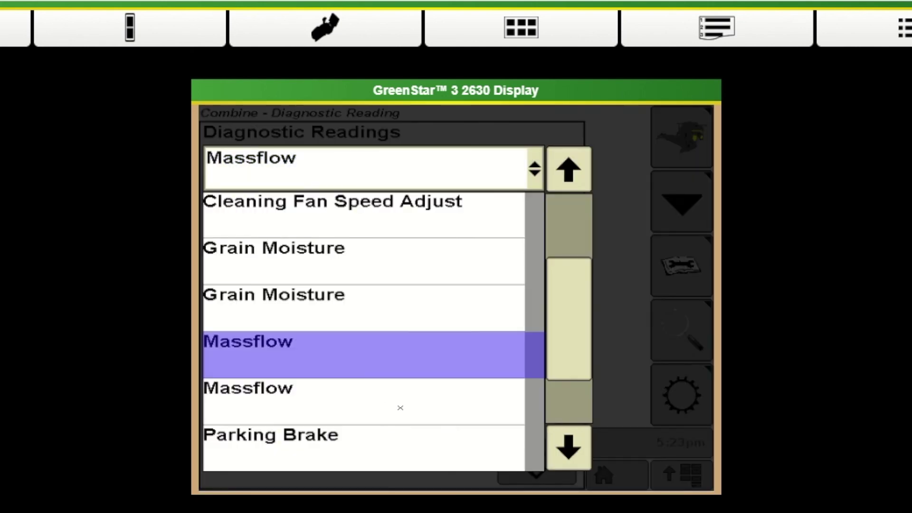
click(572, 178)
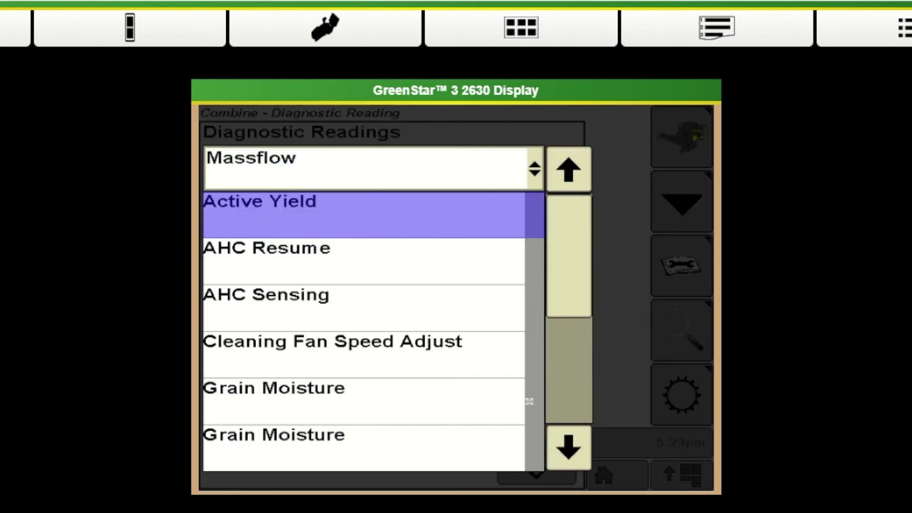
click(570, 446)
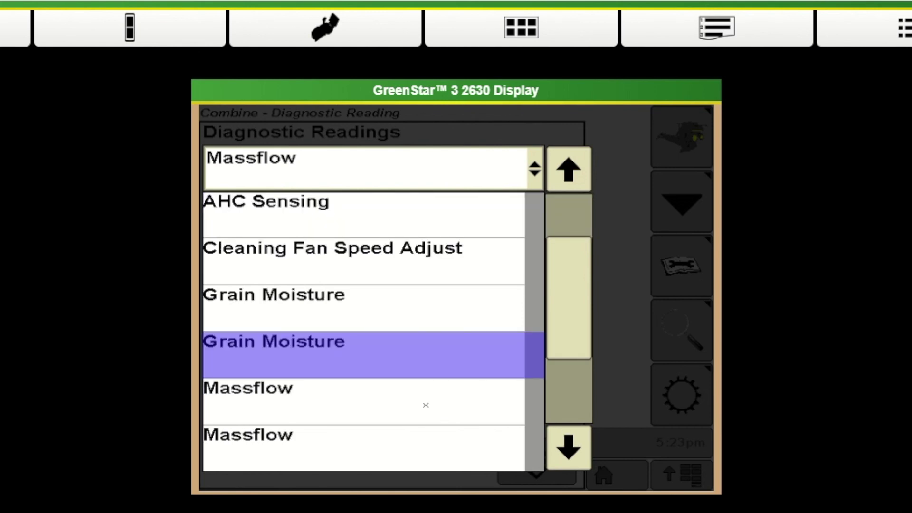
click(569, 446)
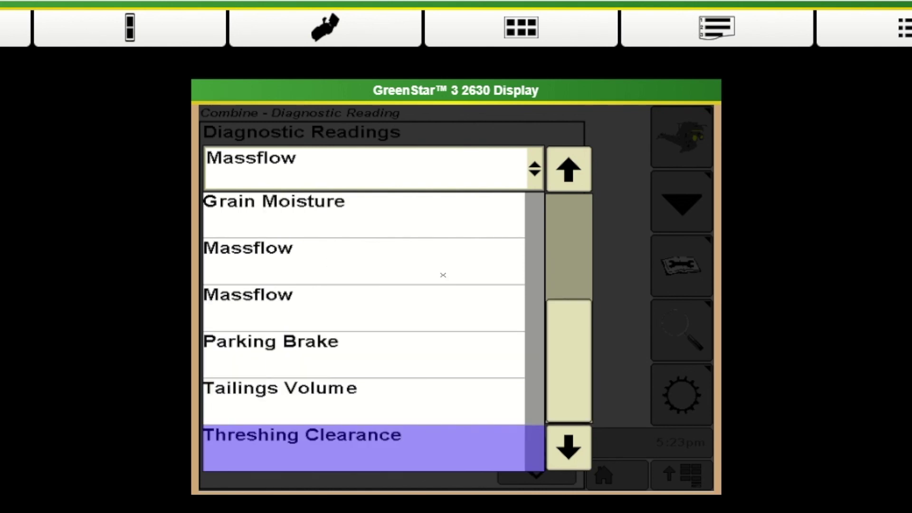
click(577, 172)
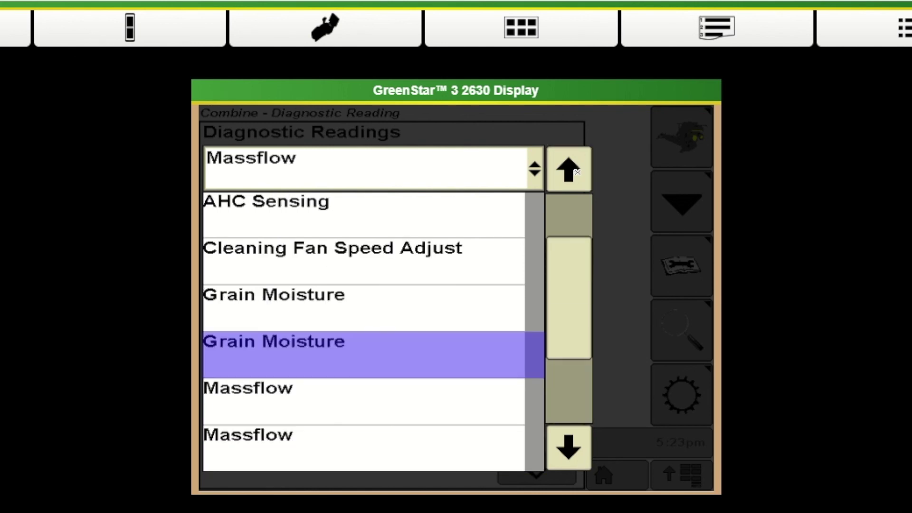
click(577, 172)
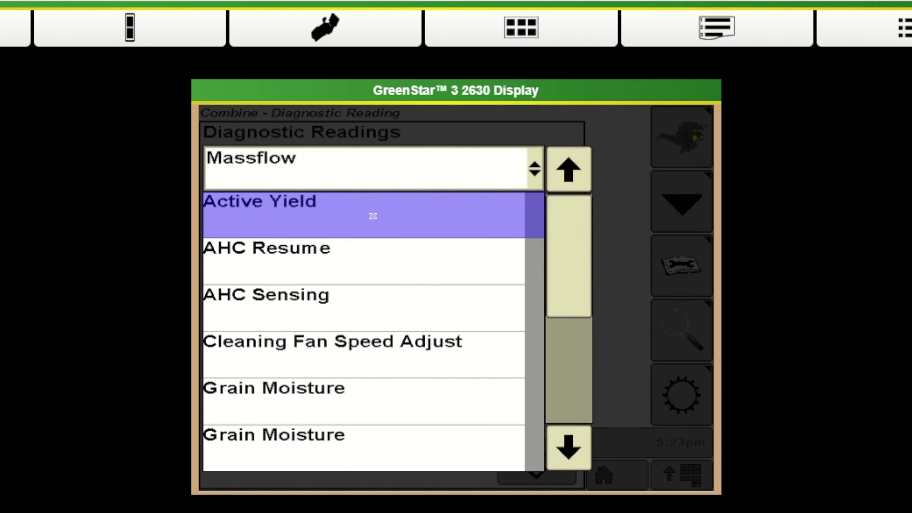
click(373, 215)
Leave the diagnostic readings and review the combine's engine hours and power information.
click(606, 474)
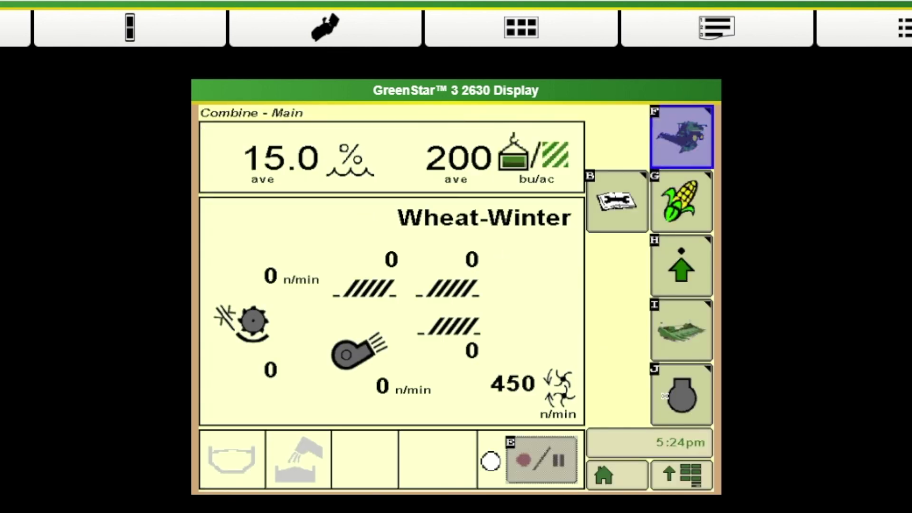
click(689, 393)
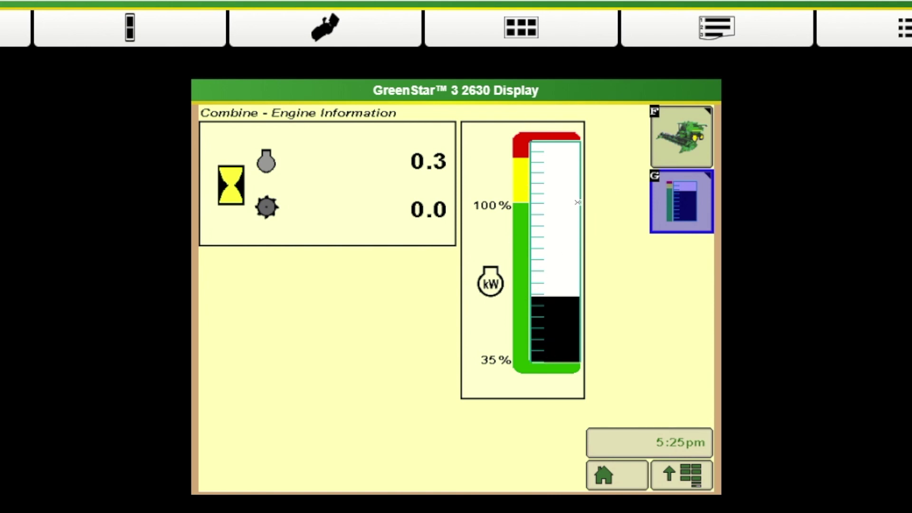
click(683, 129)
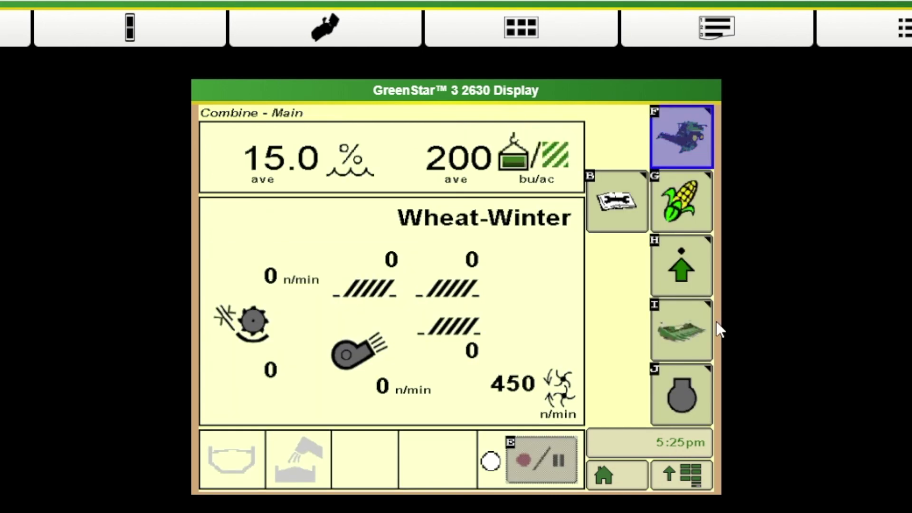